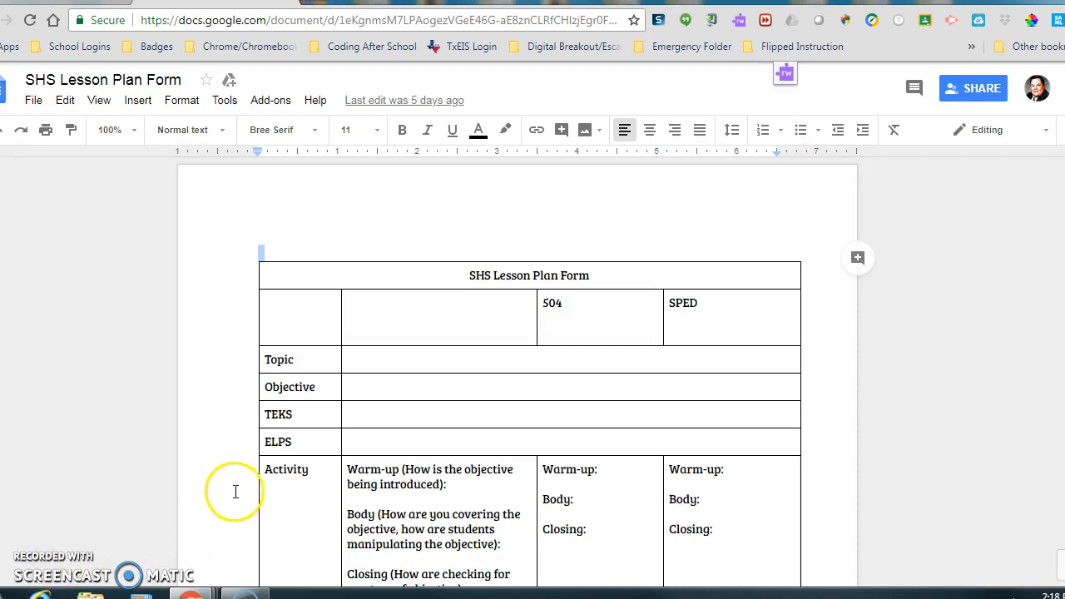
# Step: Review the rows and columns of the SHS Lesson Plan Form table in the document
pyautogui.scroll(-2, 235, 492)
pyautogui.scroll(-4, 236, 492)
pyautogui.scroll(2, 235, 491)
pyautogui.scroll(1, 235, 491)
pyautogui.scroll(2, 236, 492)
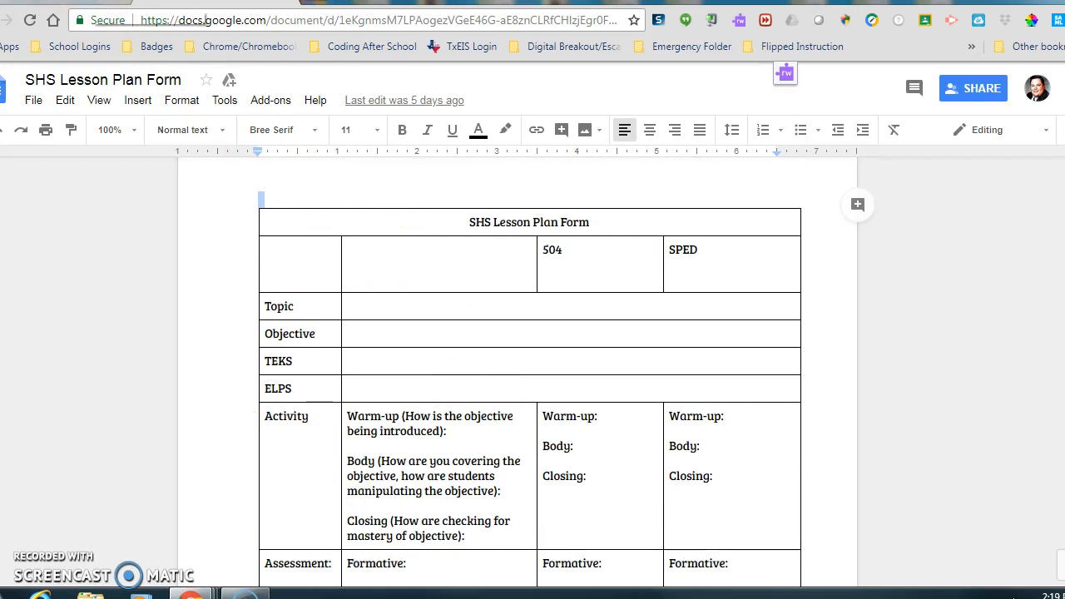
# Step: Switch to the Forethought planner and delete the Splendora ISD Lesson Planning Tool template from the August 29 Biology lesson
pyautogui.click(88, 2)
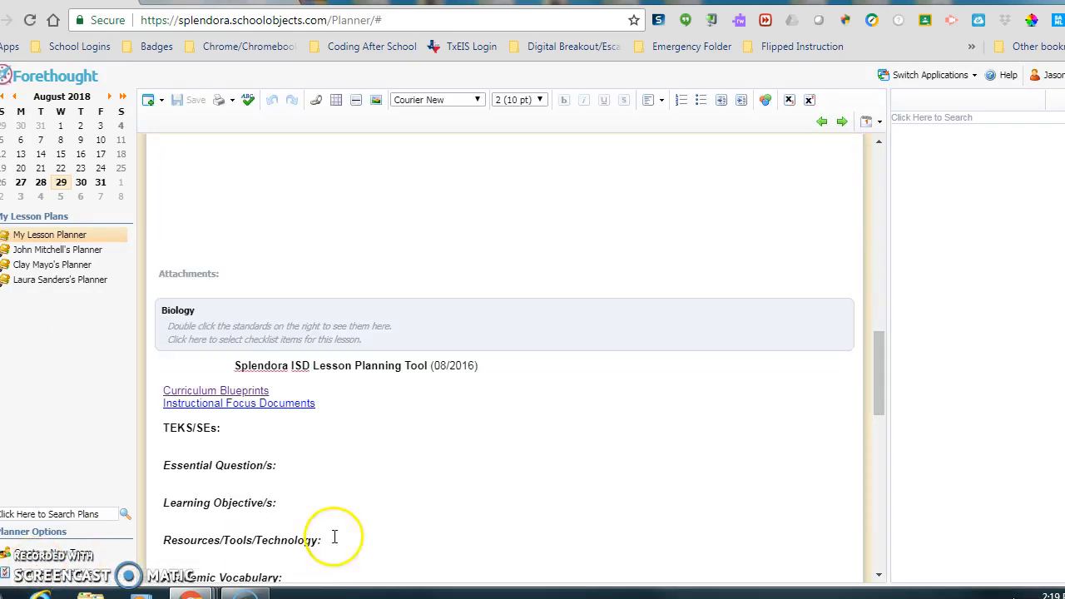
pyautogui.scroll(-2, 501, 490)
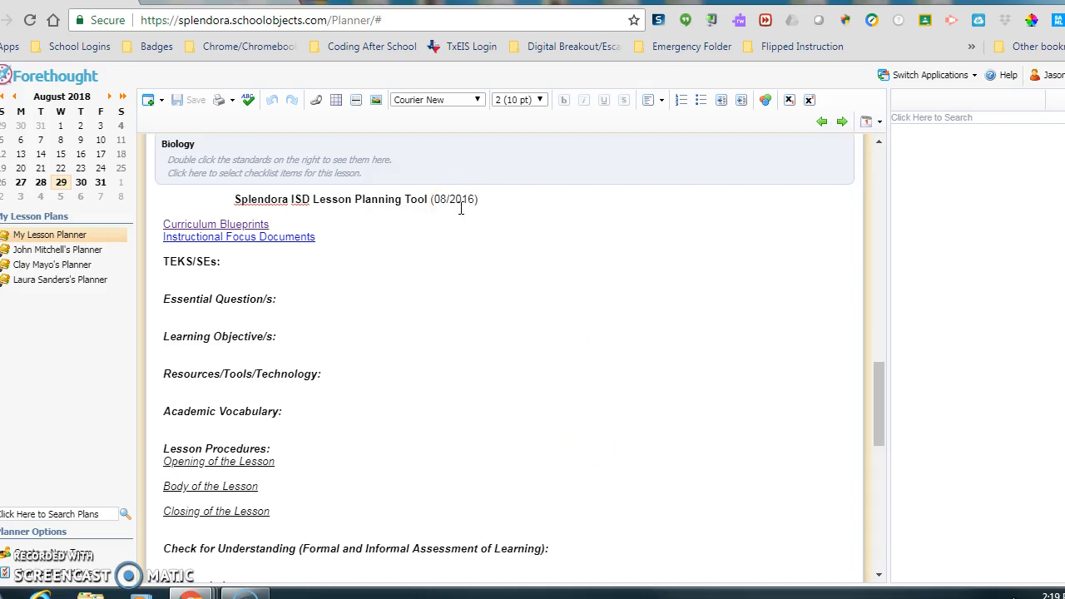
pyautogui.click(459, 197)
pyautogui.click(462, 207)
pyautogui.click(878, 366)
pyautogui.moveTo(878, 366); pyautogui.dragTo(893, 416)
pyautogui.click(390, 463)
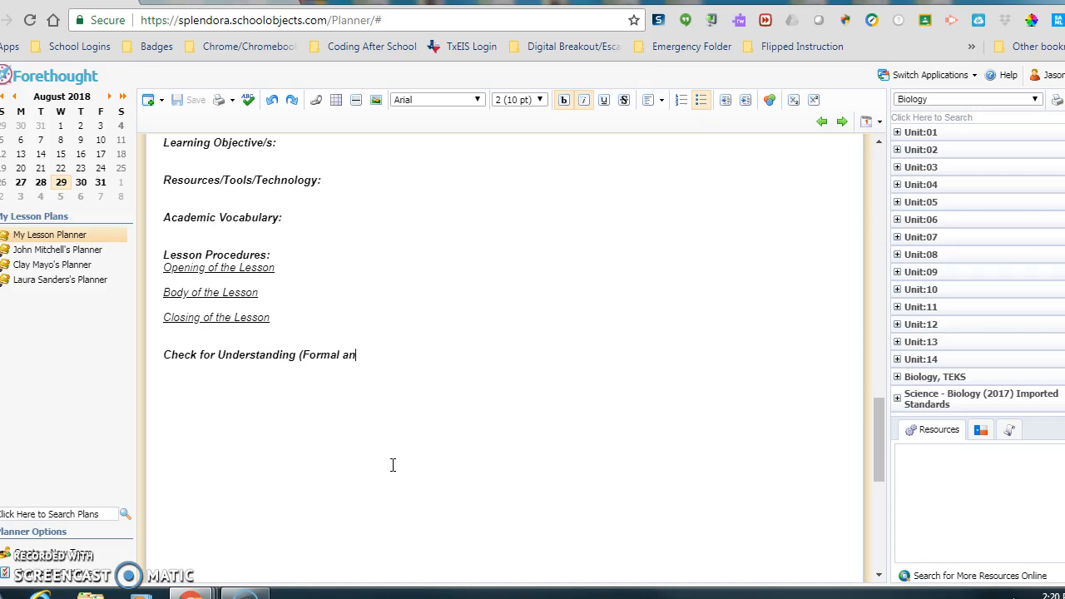
pyautogui.press('BackSpace')
pyautogui.press('BackSpace')
pyautogui.press('BackSpace')
pyautogui.press('BackSpace')
pyautogui.press('BackSpace')
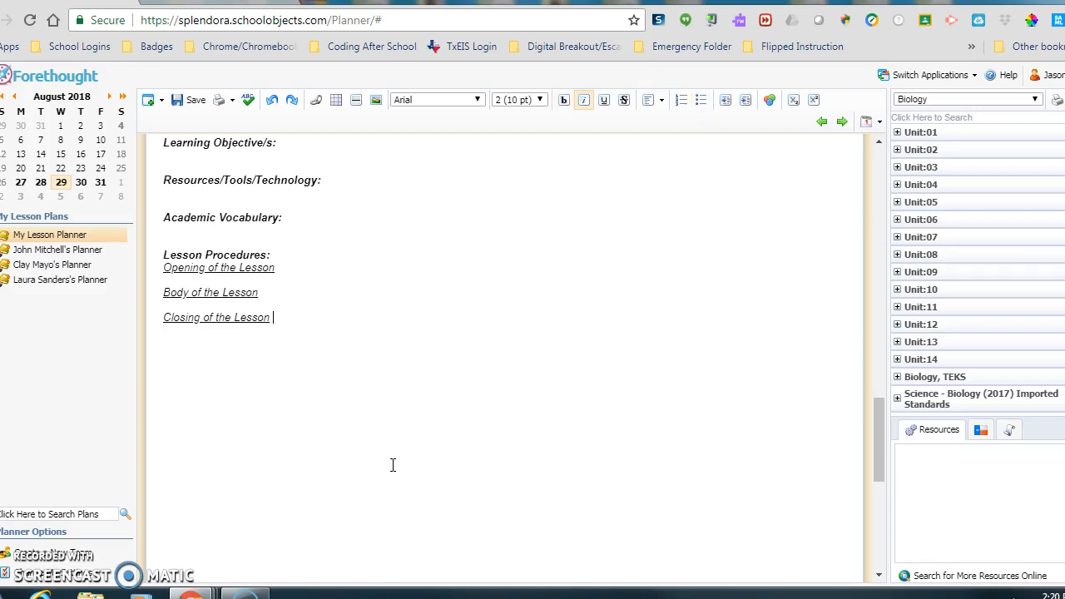
pyautogui.moveTo(287, 318); pyautogui.dragTo(173, 407)
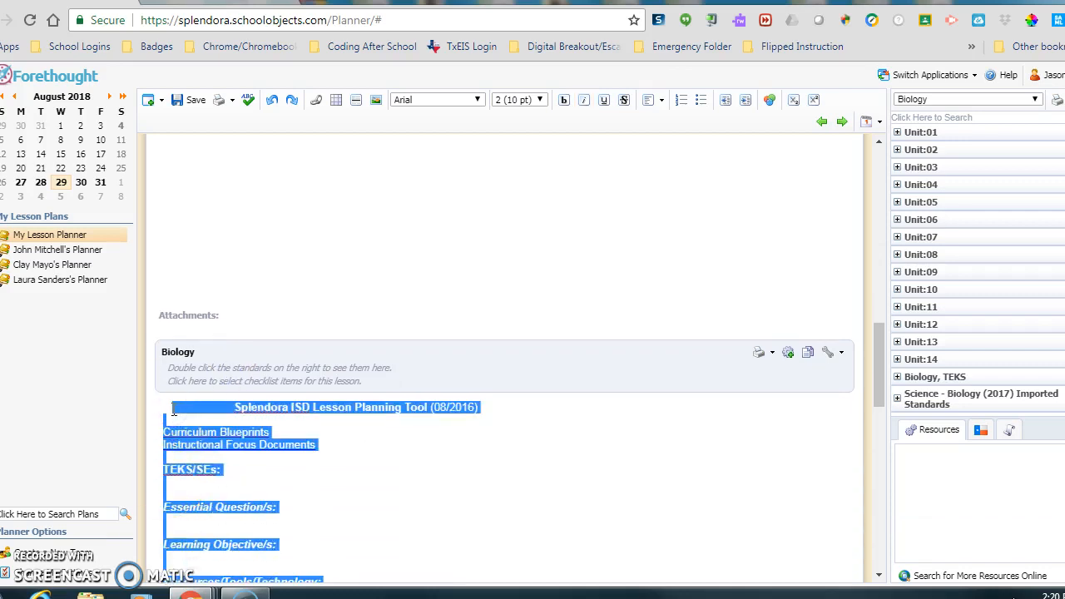
pyautogui.press('Delete')
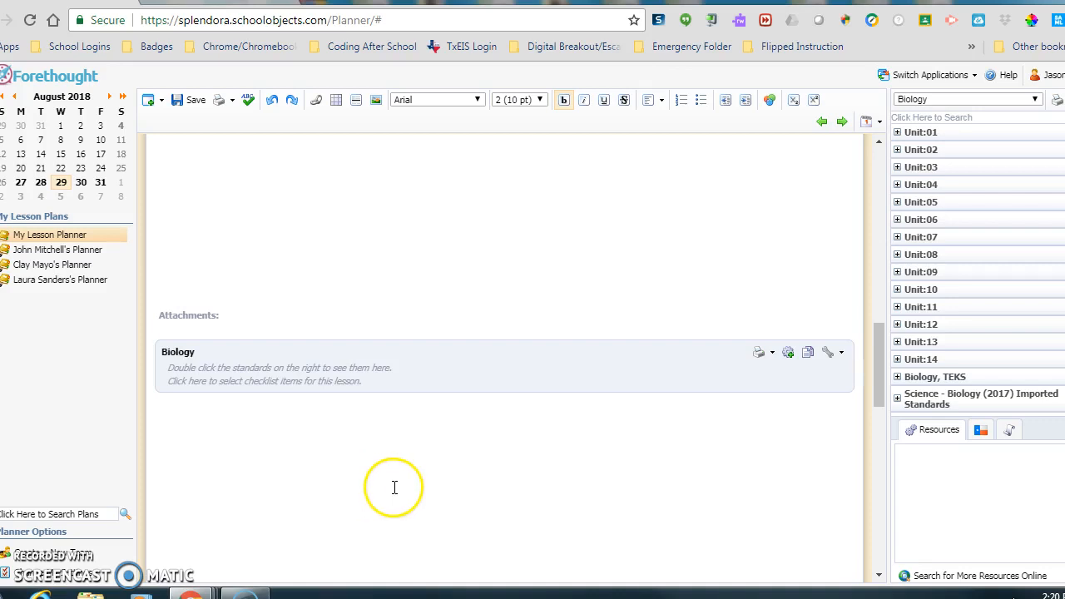
# Step: Delete the Splendora ISD Lesson Planning Tool template from the August 29 Integrated Physics and Chemistry lesson
pyautogui.scroll(-3, 395, 487)
pyautogui.scroll(2, 394, 488)
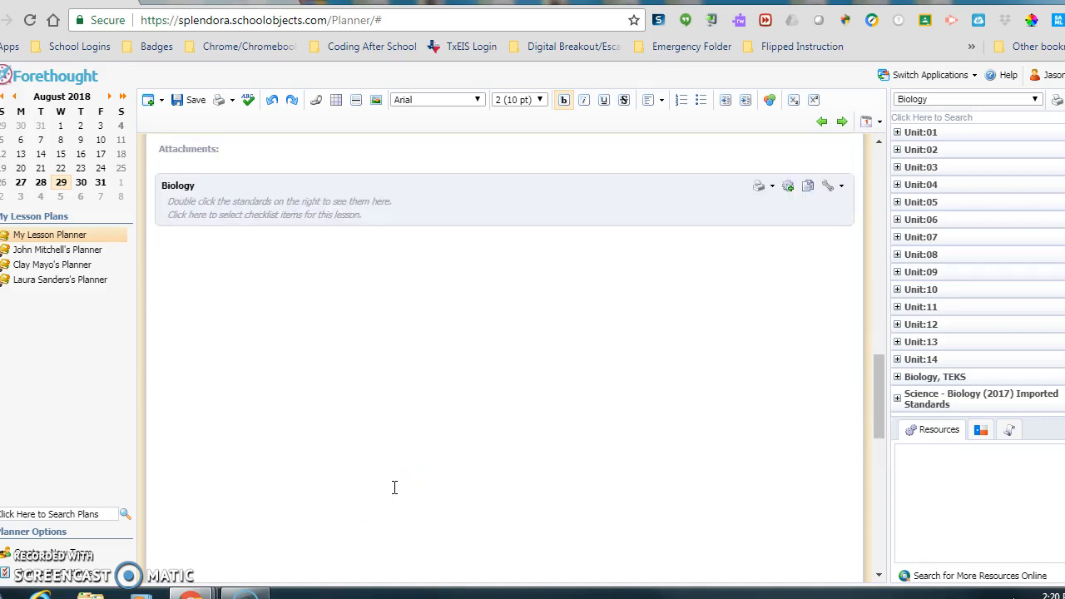
pyautogui.scroll(3, 395, 488)
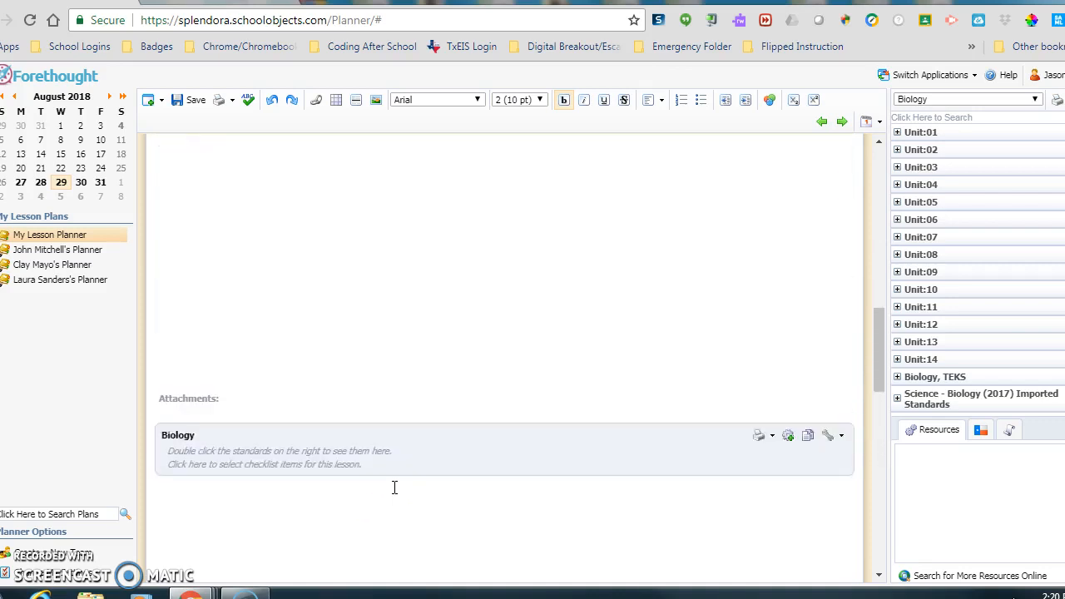
pyautogui.scroll(10, 394, 488)
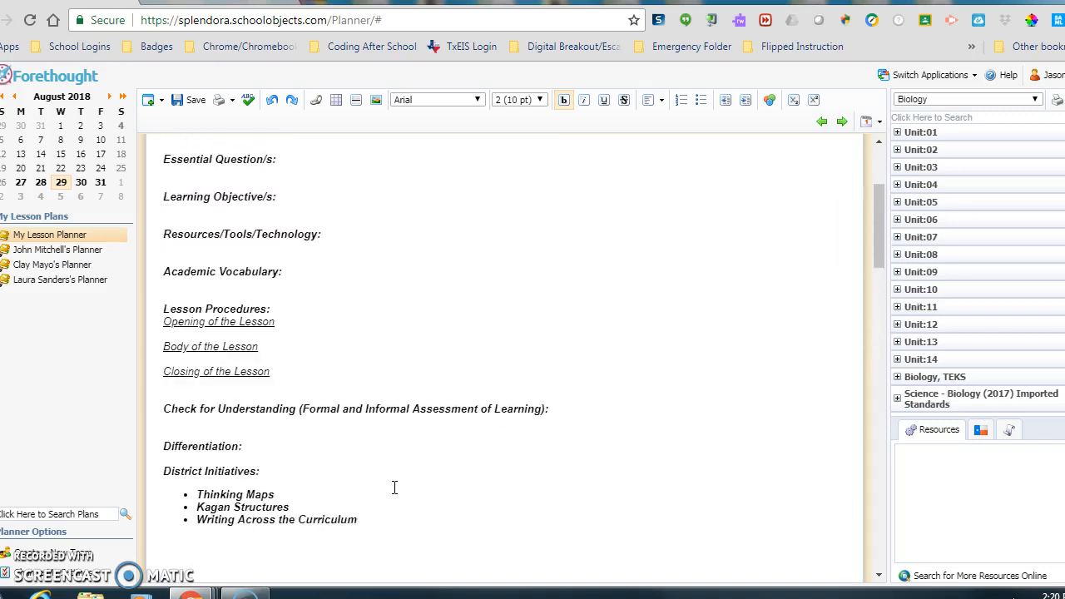
pyautogui.scroll(5, 395, 488)
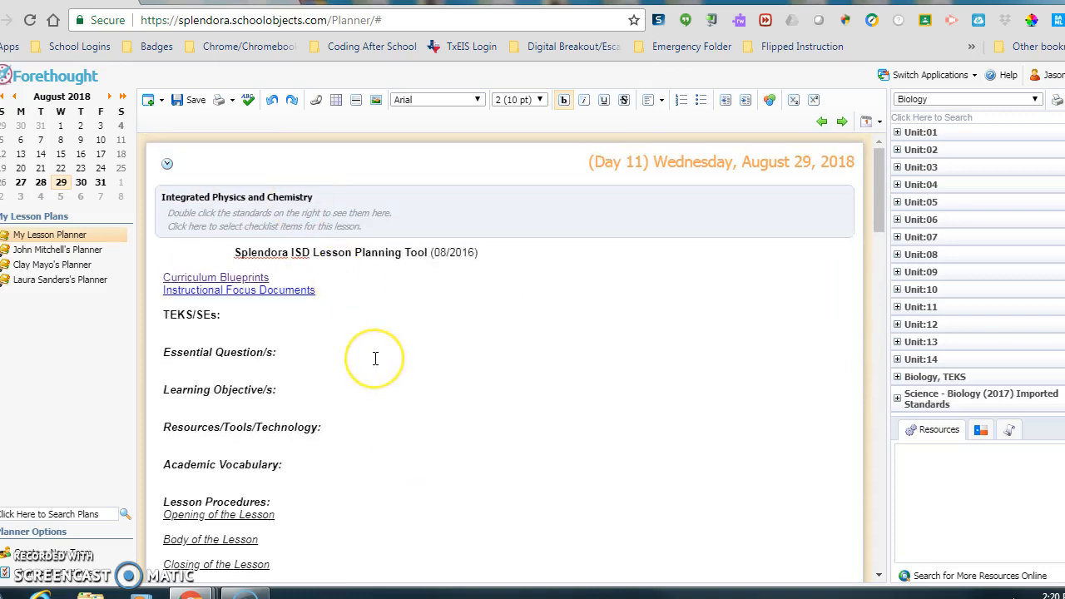
pyautogui.scroll(-4, 376, 359)
pyautogui.moveTo(358, 381); pyautogui.dragTo(218, 256)
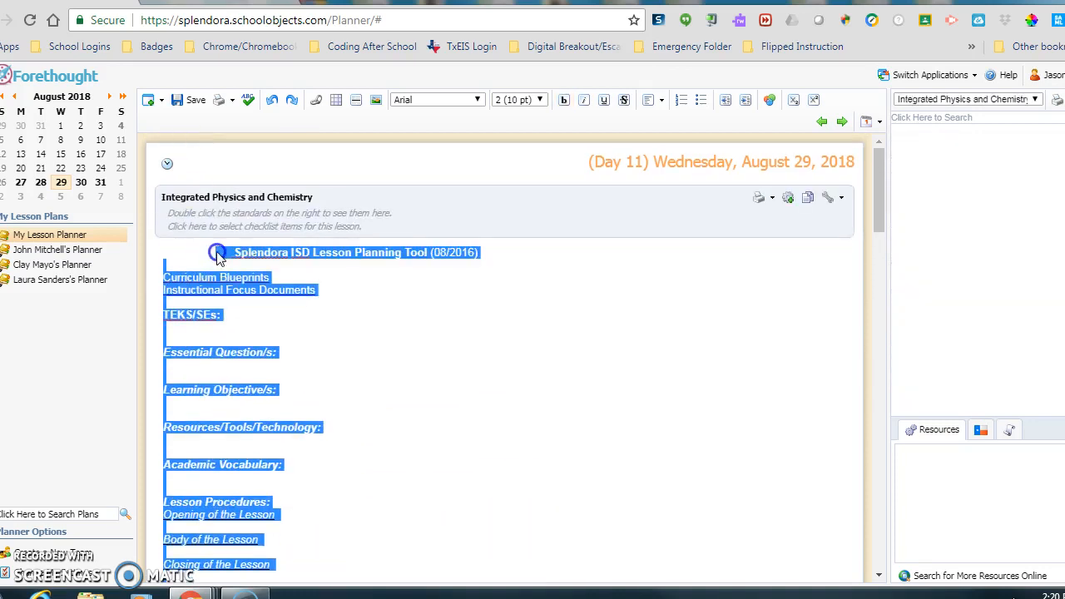
pyautogui.press('Delete')
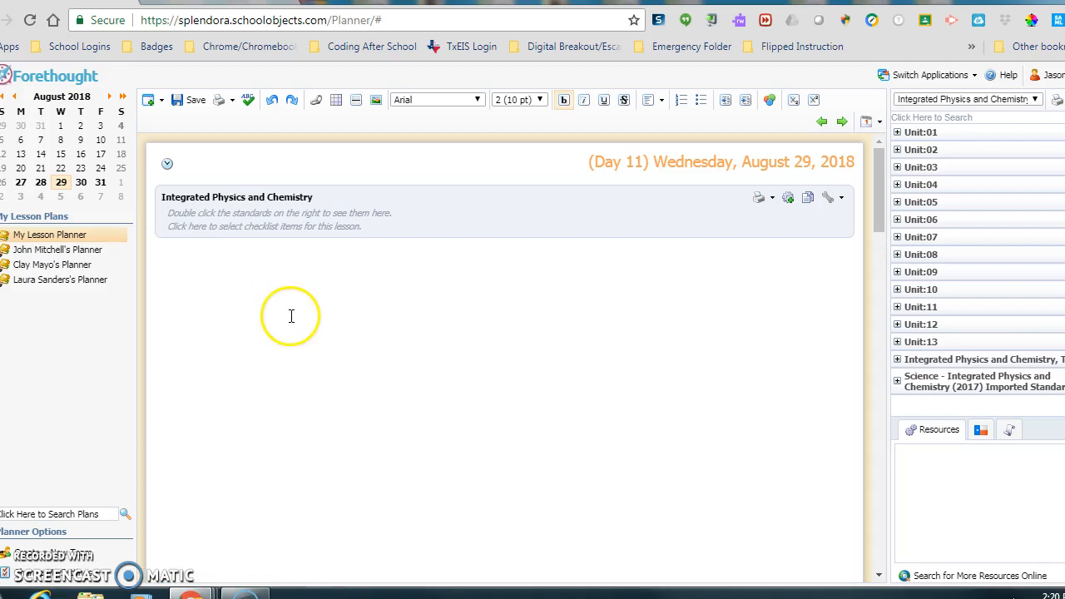
pyautogui.scroll(-10, 292, 295)
pyautogui.scroll(10, 292, 294)
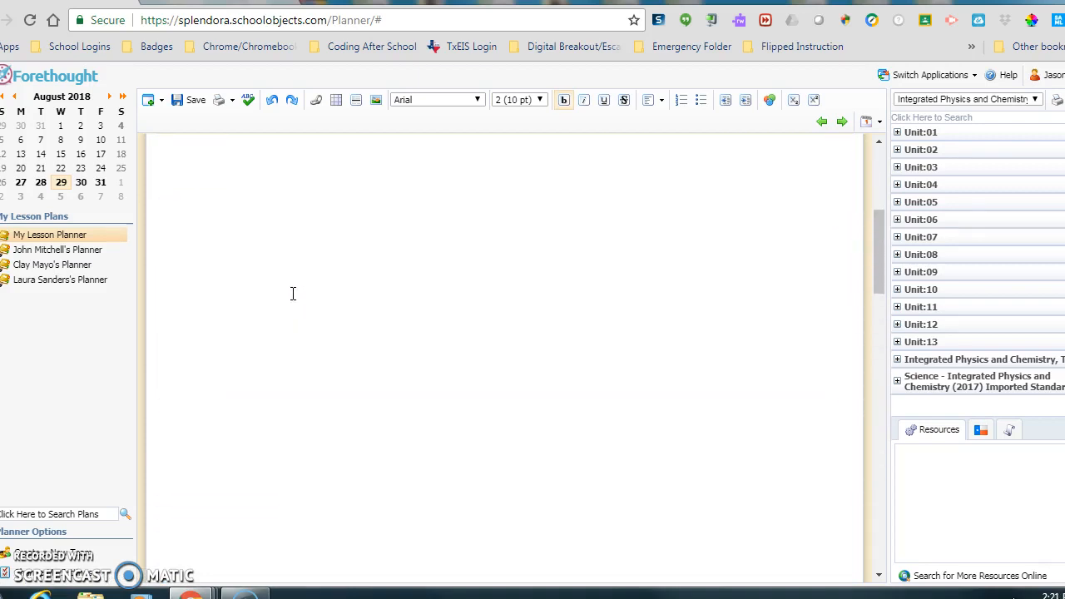
pyautogui.scroll(2, 292, 293)
# Step: Switch to the SHS Lesson Plan Form in Google Docs and copy its entire table, from the Homework row up to the title row
pyautogui.click(269, 287)
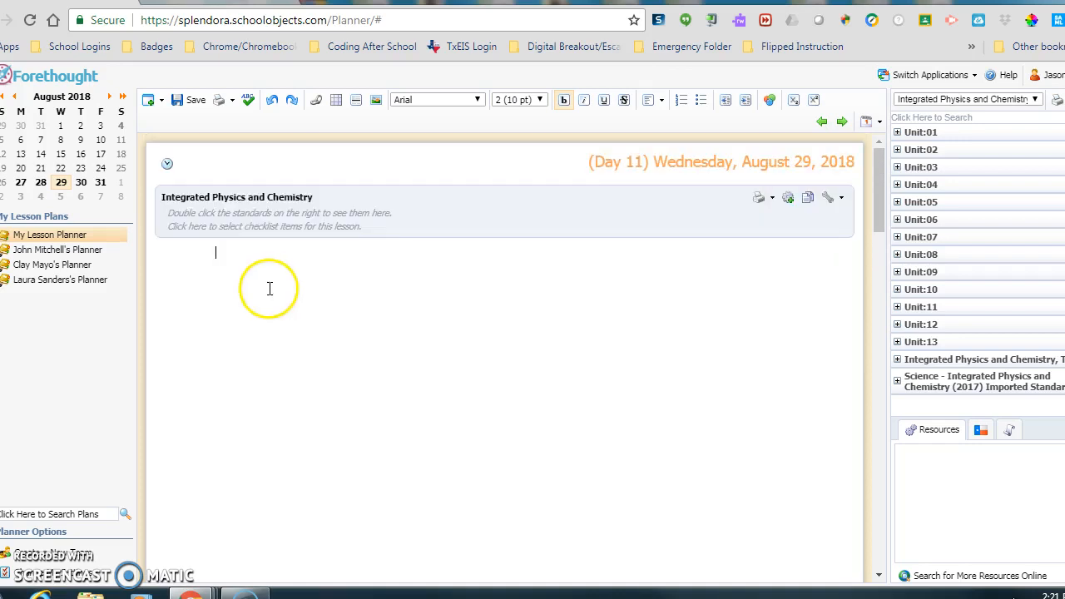
pyautogui.click(233, 146)
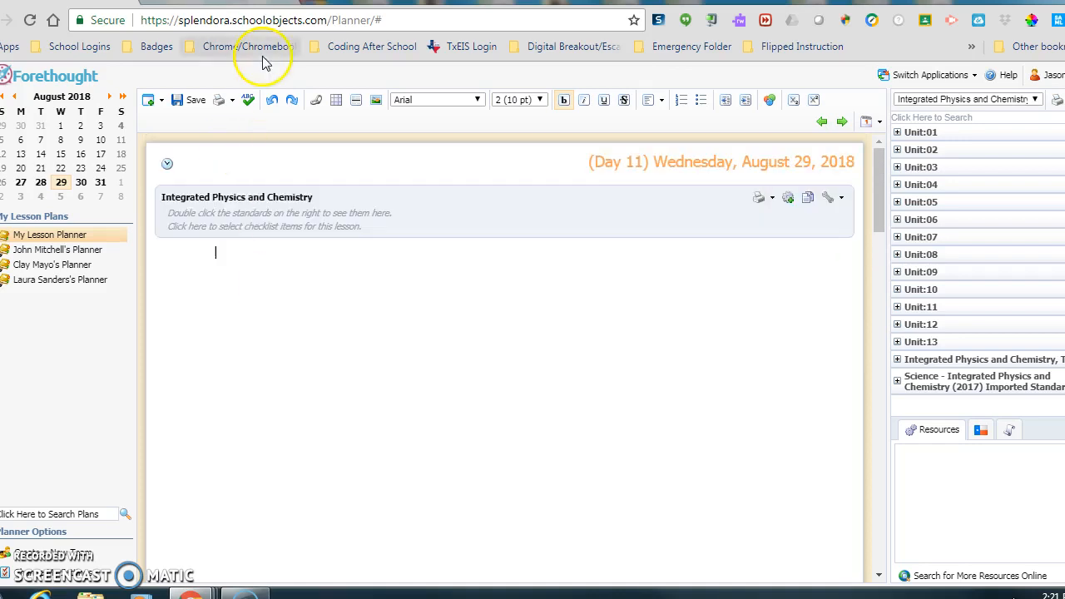
pyautogui.click(249, 4)
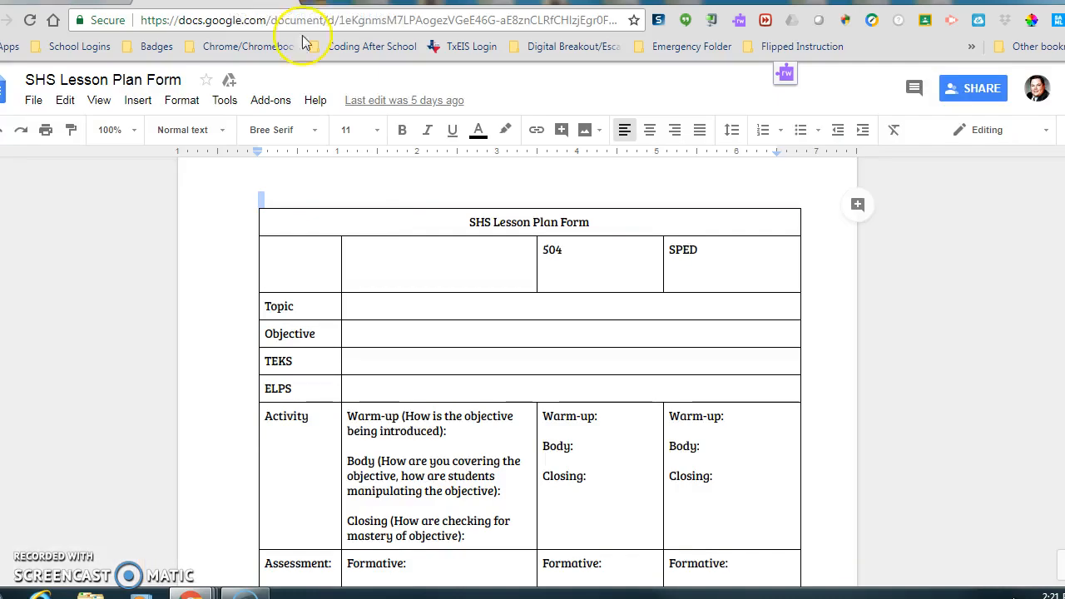
pyautogui.scroll(-5, 432, 219)
pyautogui.scroll(2, 432, 218)
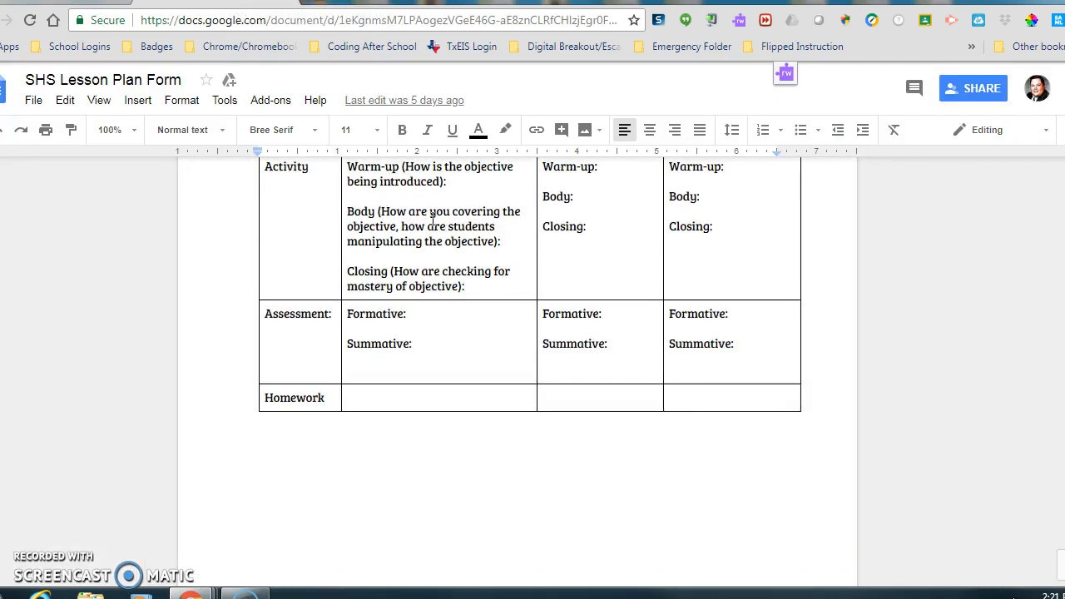
pyautogui.rightClick(778, 396)
pyautogui.moveTo(777, 396); pyautogui.dragTo(279, 230)
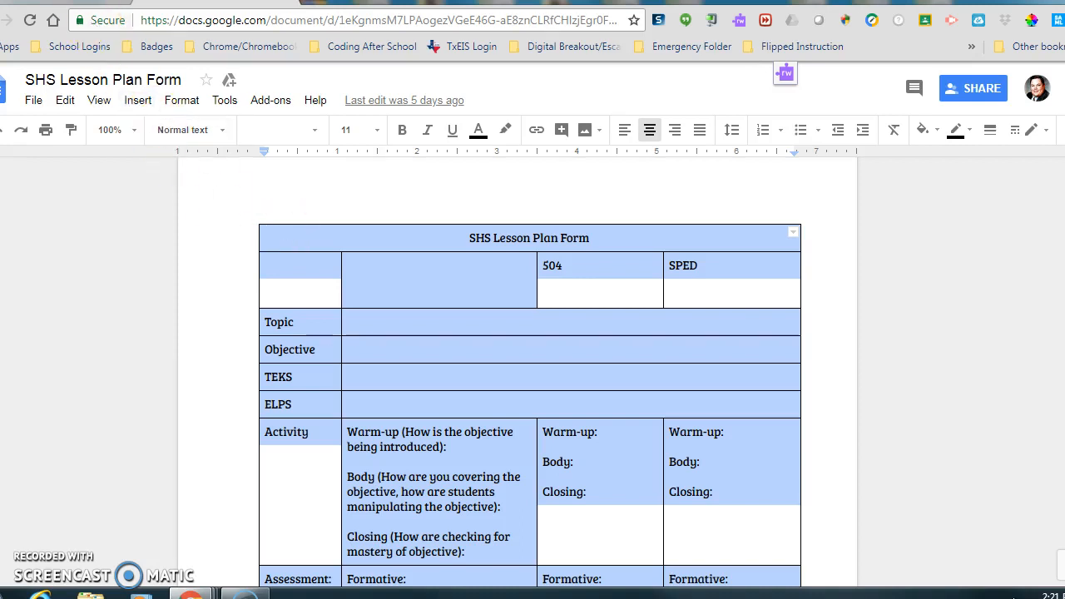
# Step: Return to the Forethought planner and paste the SHS Lesson Plan Form table into the August 29 Integrated Physics and Chemistry lesson
pyautogui.click(137, 4)
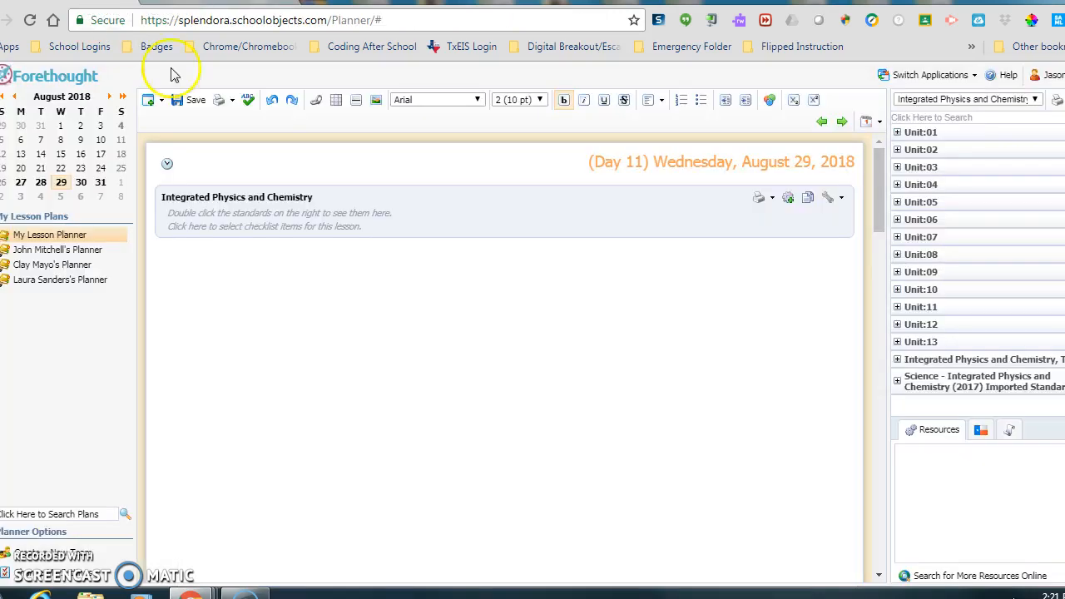
pyautogui.click(219, 255)
pyautogui.hotkey('ctrl', 'v')
pyautogui.click(276, 344)
pyautogui.scroll(4, 276, 344)
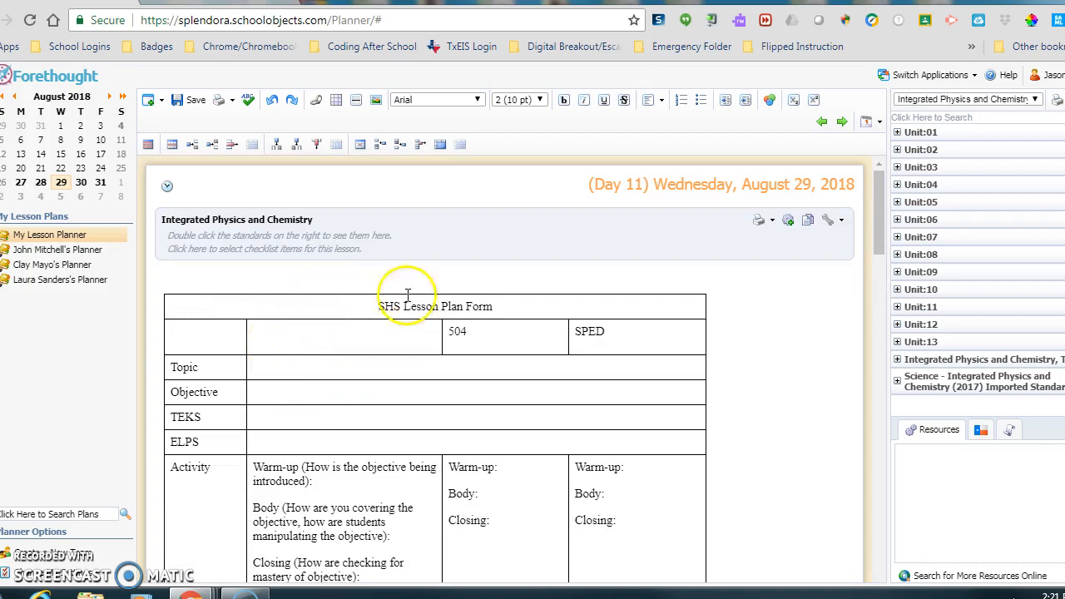
pyautogui.scroll(-1, 418, 366)
pyautogui.scroll(-6, 418, 366)
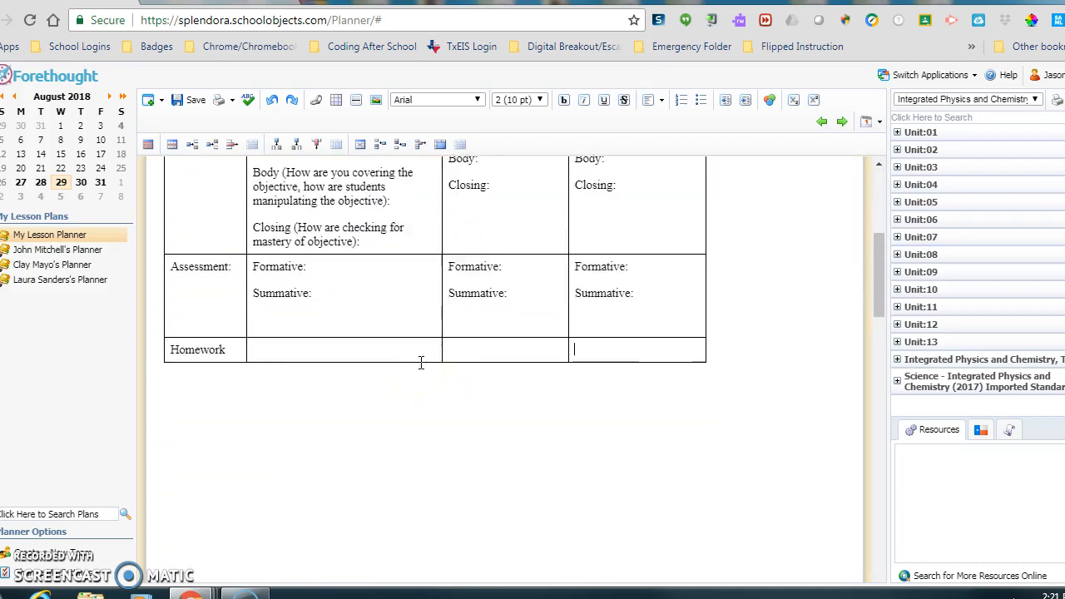
# Step: Paste the SHS Lesson Plan Form table into the August 29 Biology lesson and look over both lessons' forms
pyautogui.scroll(-8, 421, 362)
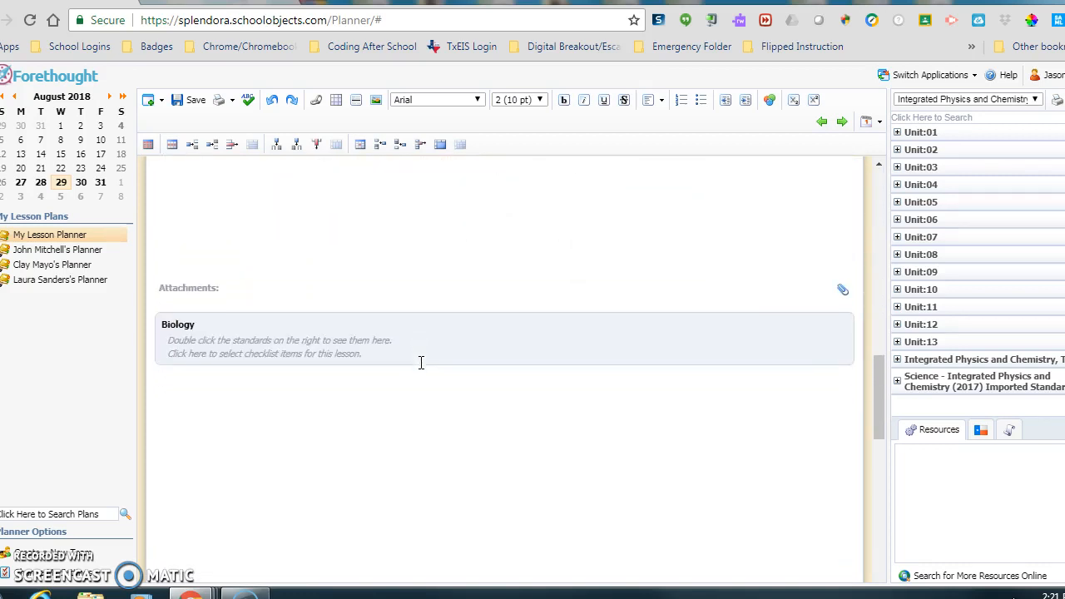
pyautogui.click(410, 357)
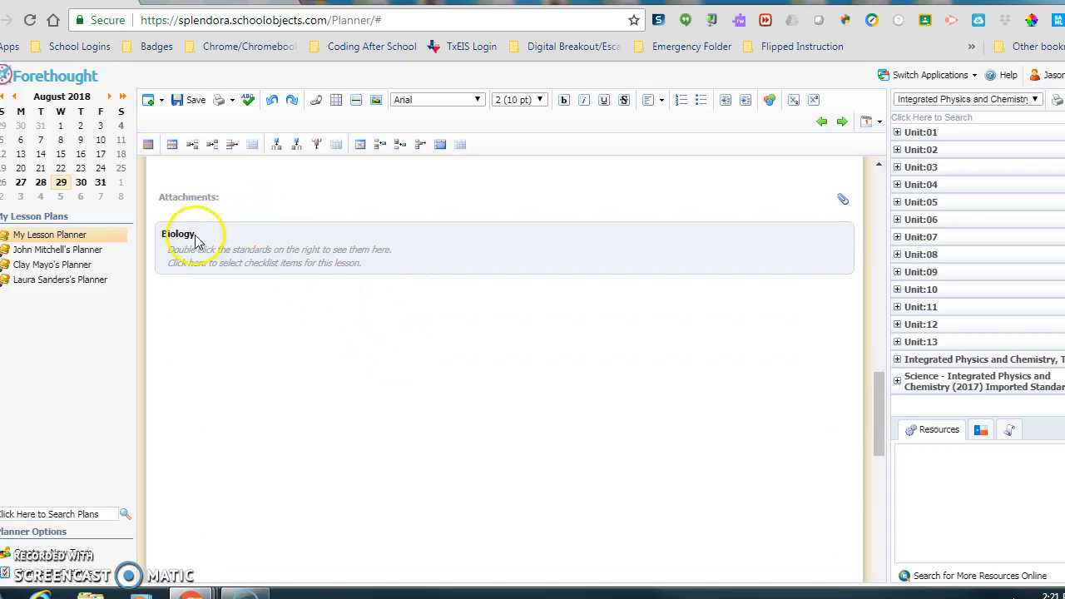
pyautogui.click(189, 288)
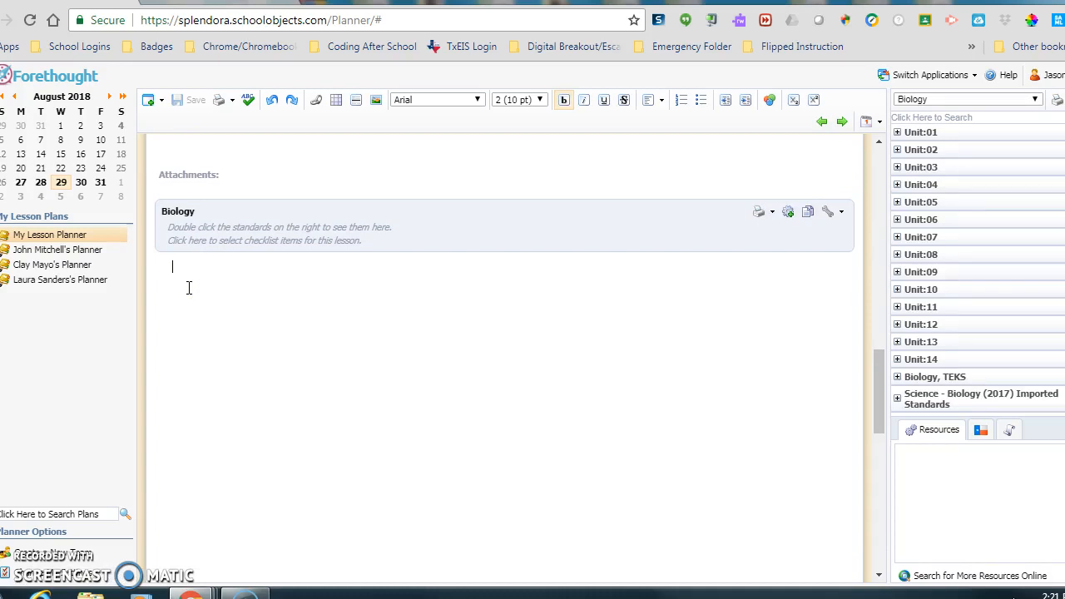
pyautogui.hotkey('ctrl', 'v')
pyautogui.scroll(10, 209, 219)
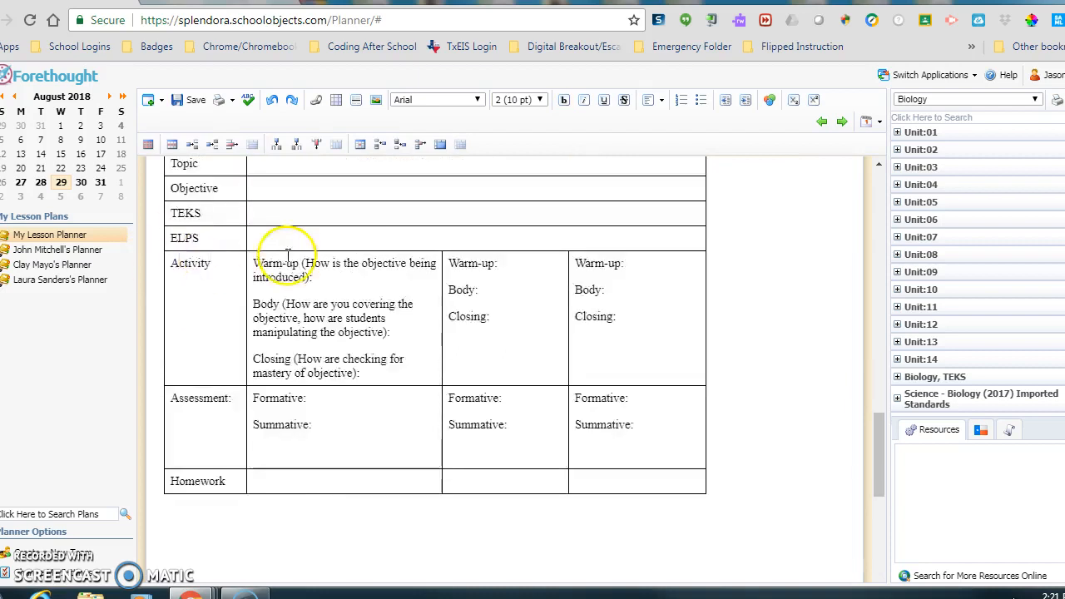
pyautogui.scroll(-5, 470, 311)
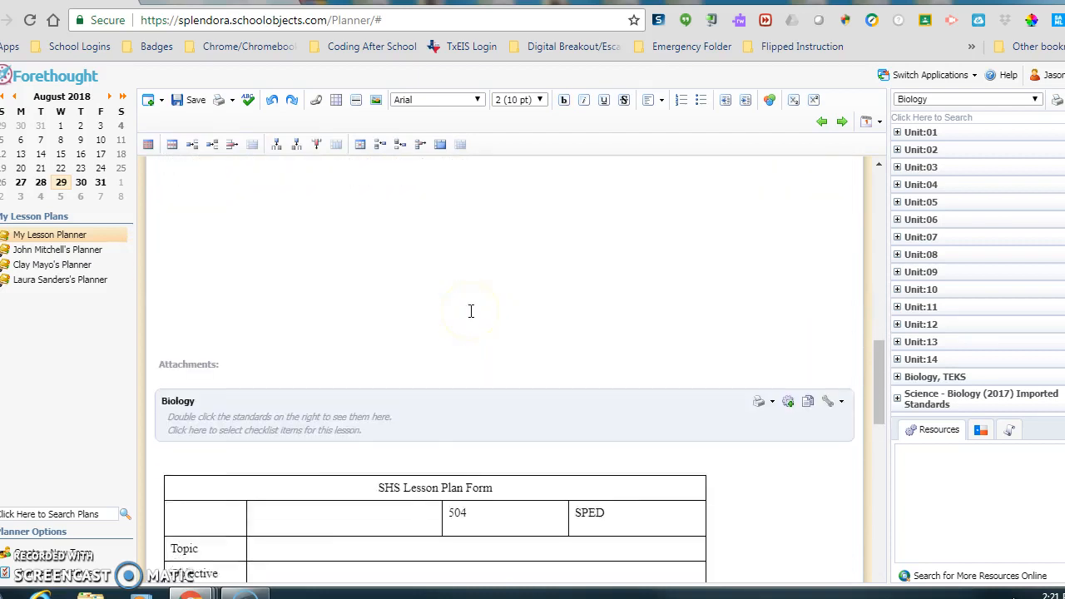
pyautogui.scroll(3, 470, 311)
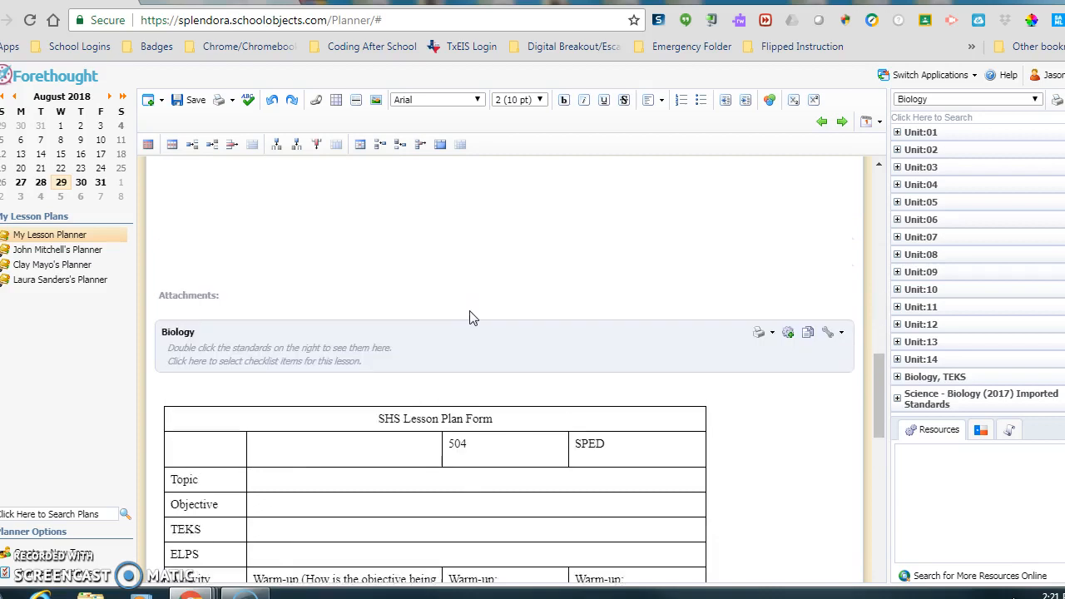
pyautogui.scroll(-6, 470, 311)
pyautogui.scroll(4, 471, 311)
pyautogui.scroll(-5, 470, 311)
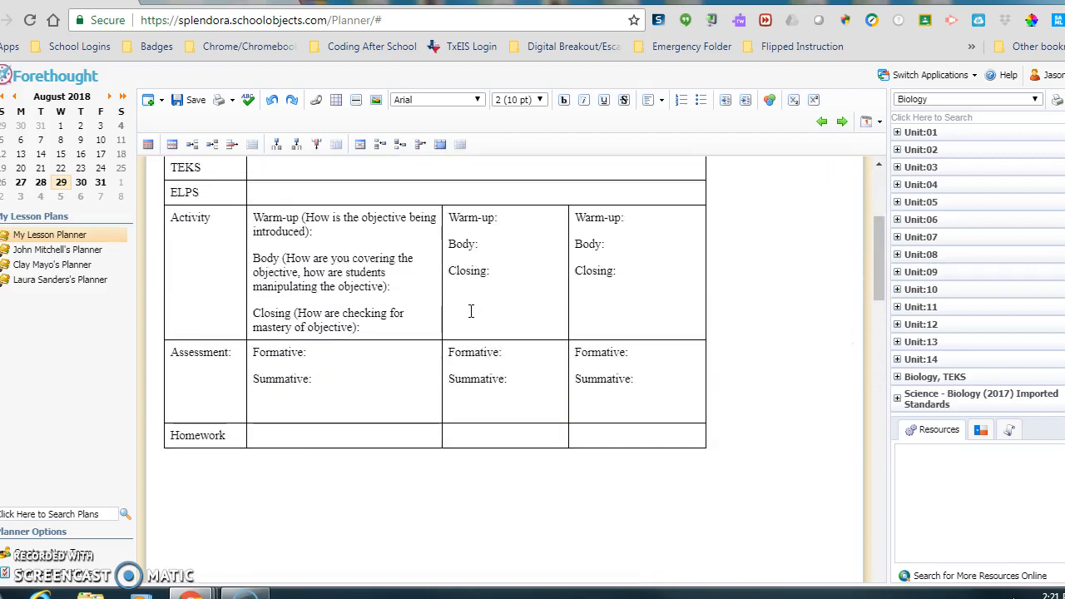
# Step: Save the August 29 lesson plans
pyautogui.scroll(3, 470, 311)
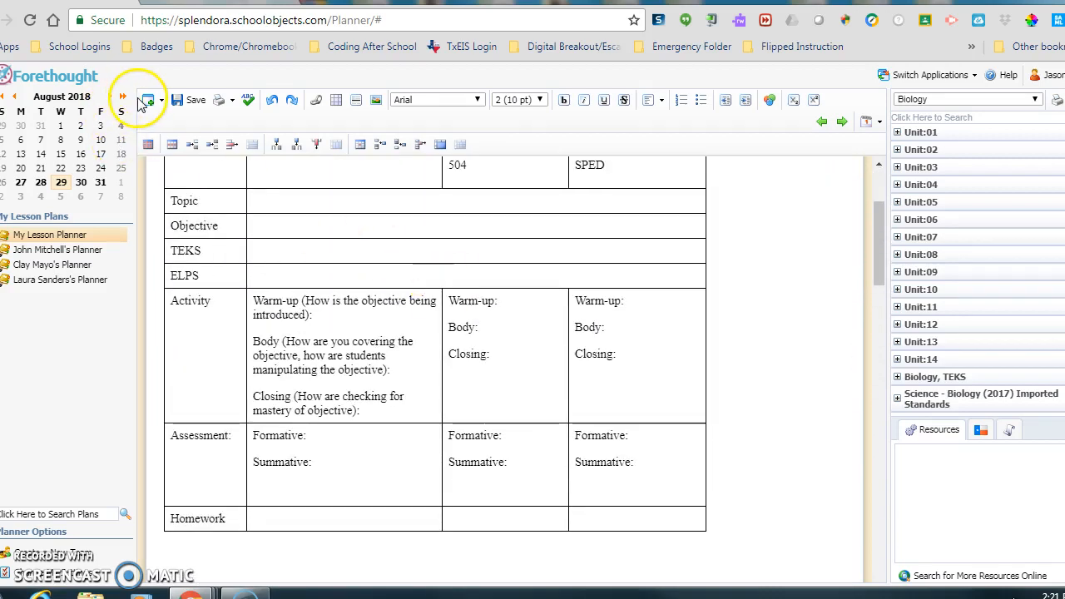
pyautogui.click(191, 99)
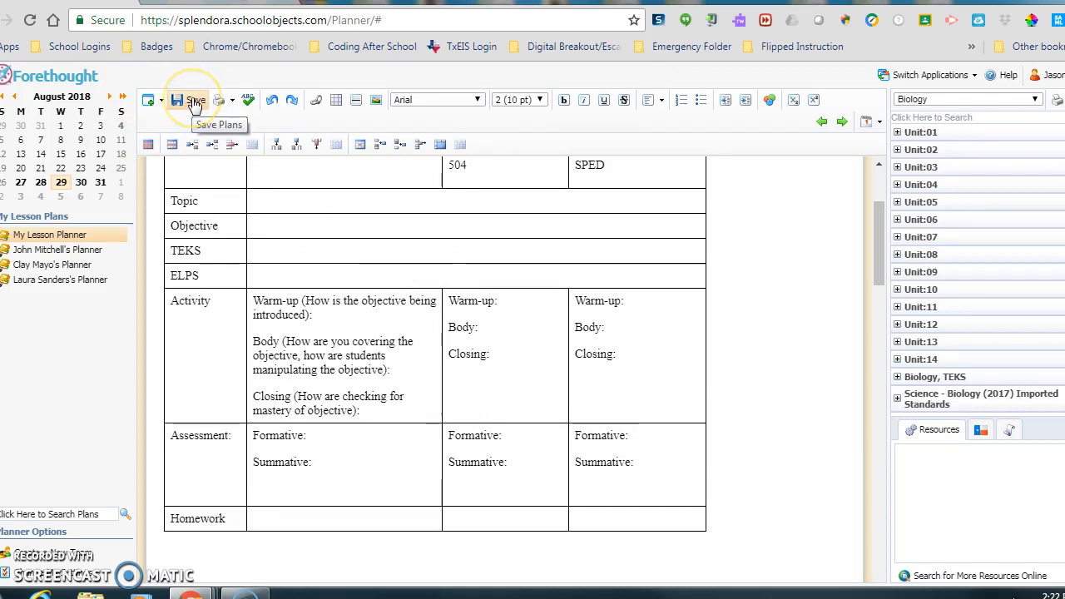
pyautogui.click(193, 101)
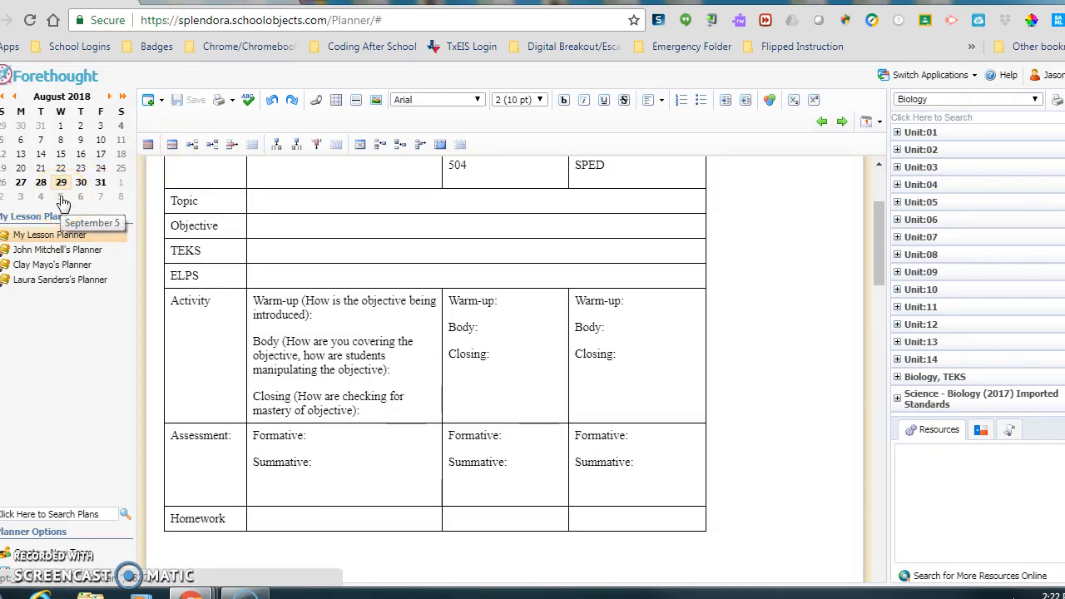
# Step: Open the September 5 plans, return to August 29, and check the form tables in both lessons
pyautogui.click(61, 200)
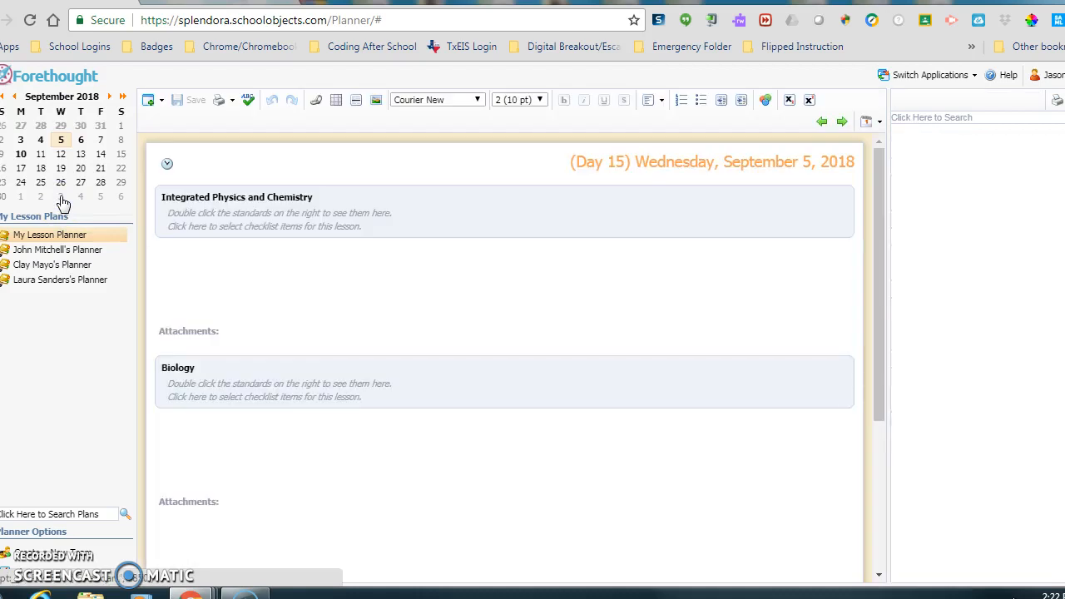
pyautogui.click(61, 125)
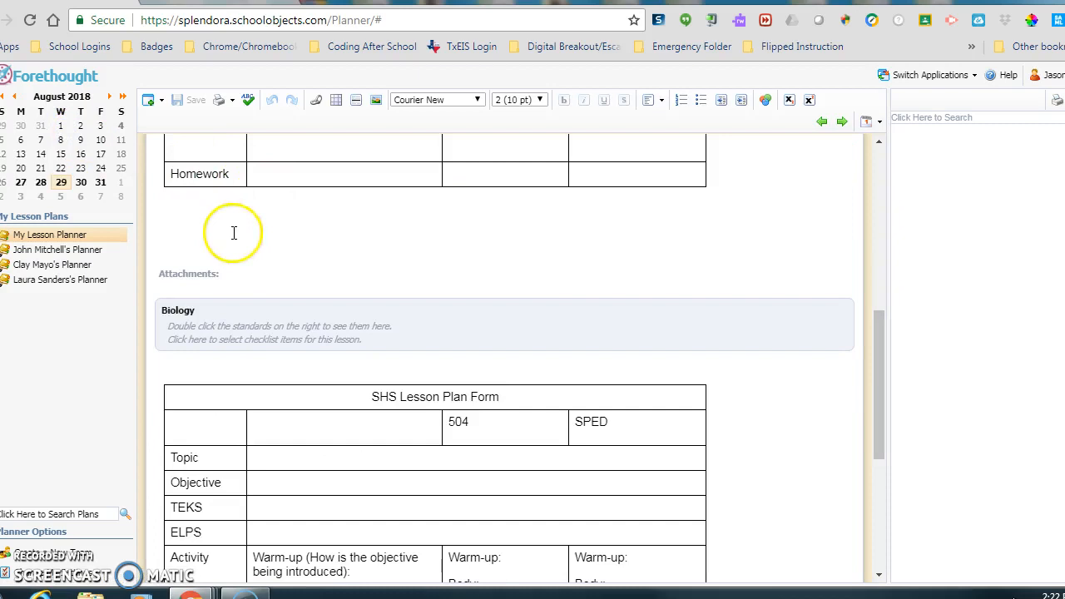
pyautogui.scroll(-9, 315, 341)
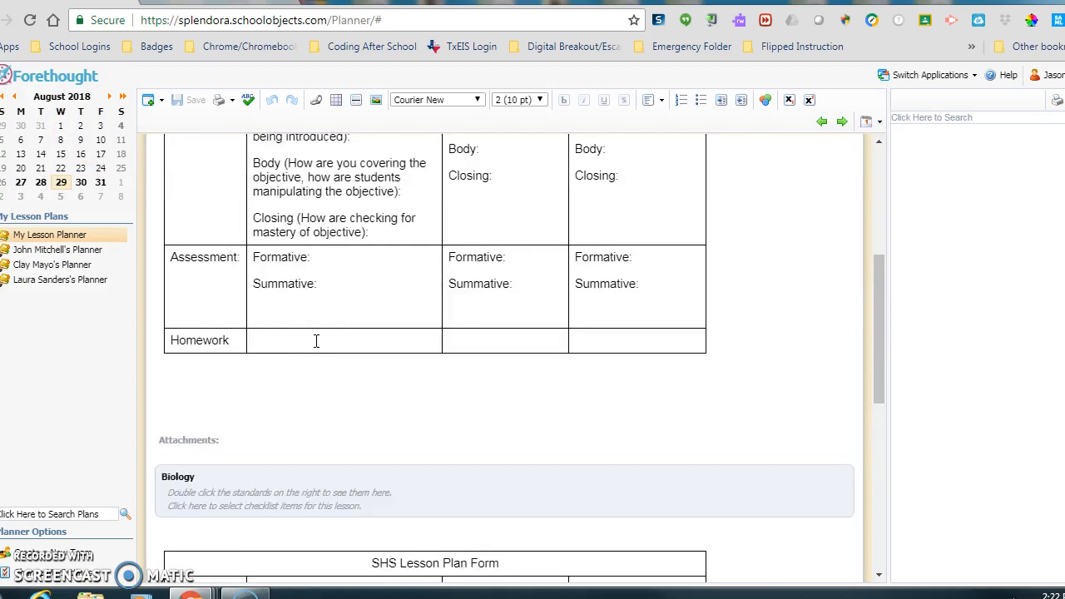
# Step: Set the SHS Lesson Plan Form as the default text for the August 29 Integrated Physics and Chemistry entry
pyautogui.scroll(1, 315, 340)
pyautogui.click(274, 346)
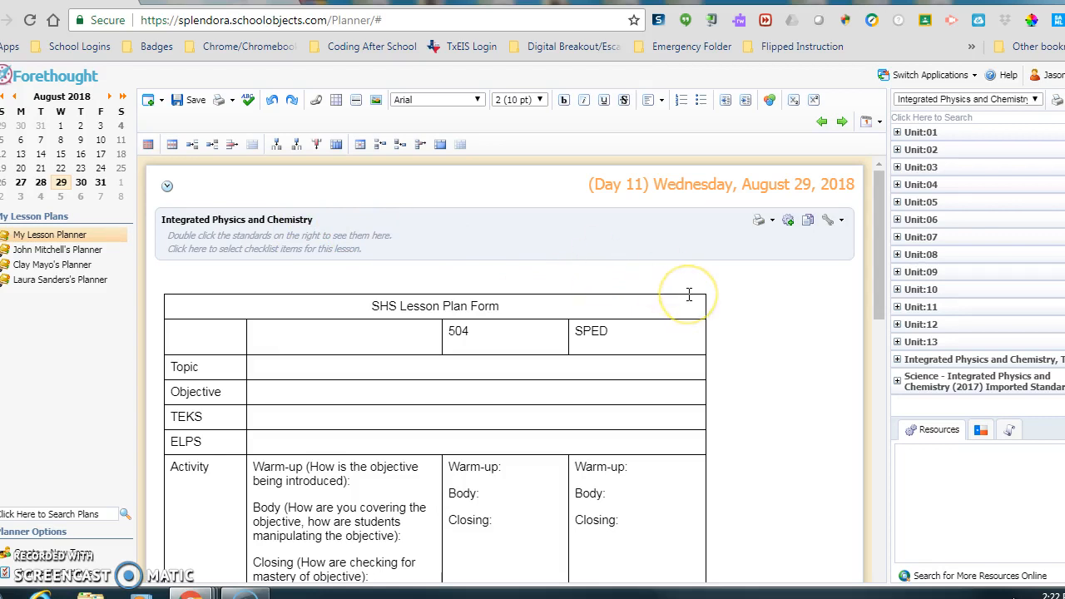
pyautogui.scroll(-2, 689, 293)
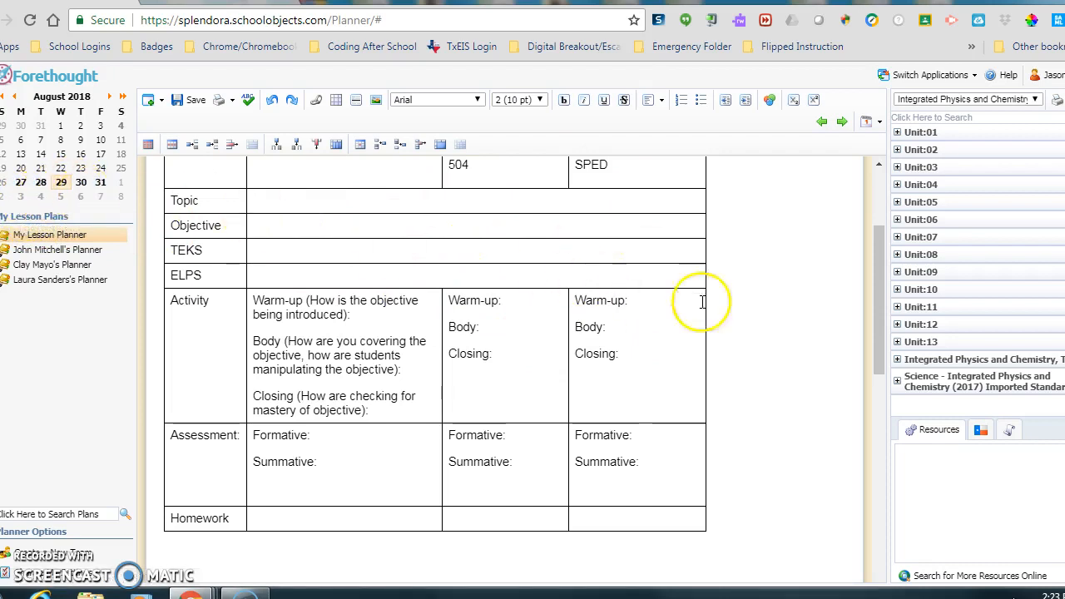
pyautogui.scroll(2, 744, 312)
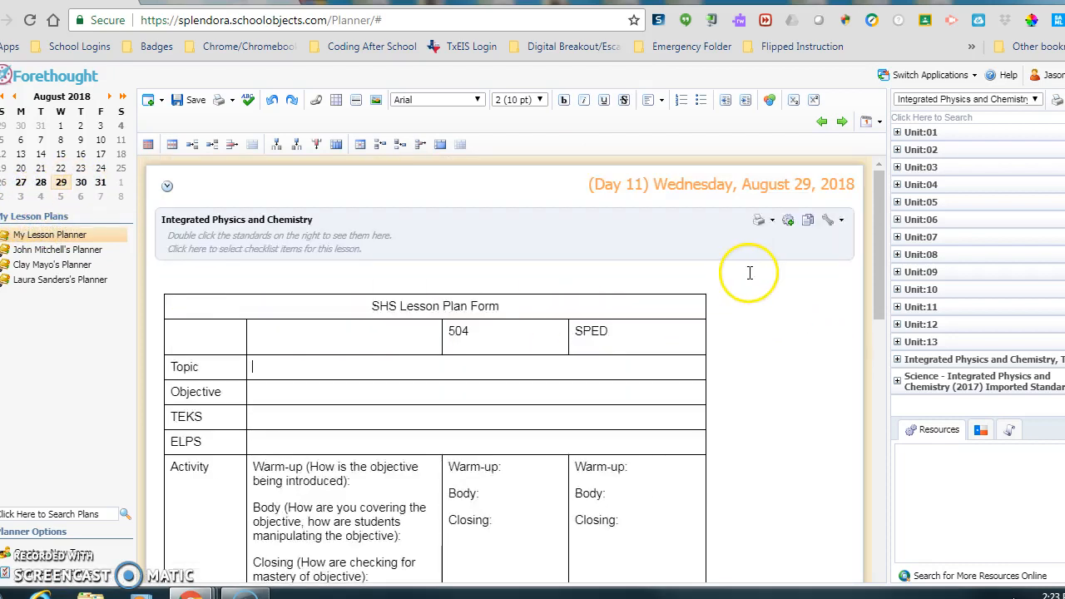
pyautogui.click(836, 225)
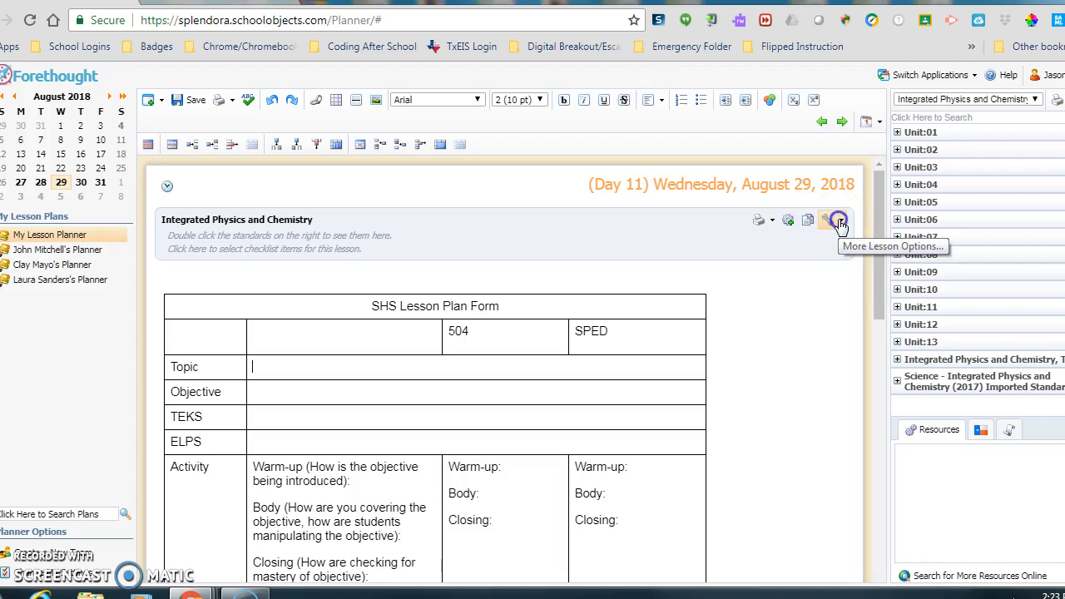
pyautogui.click(838, 223)
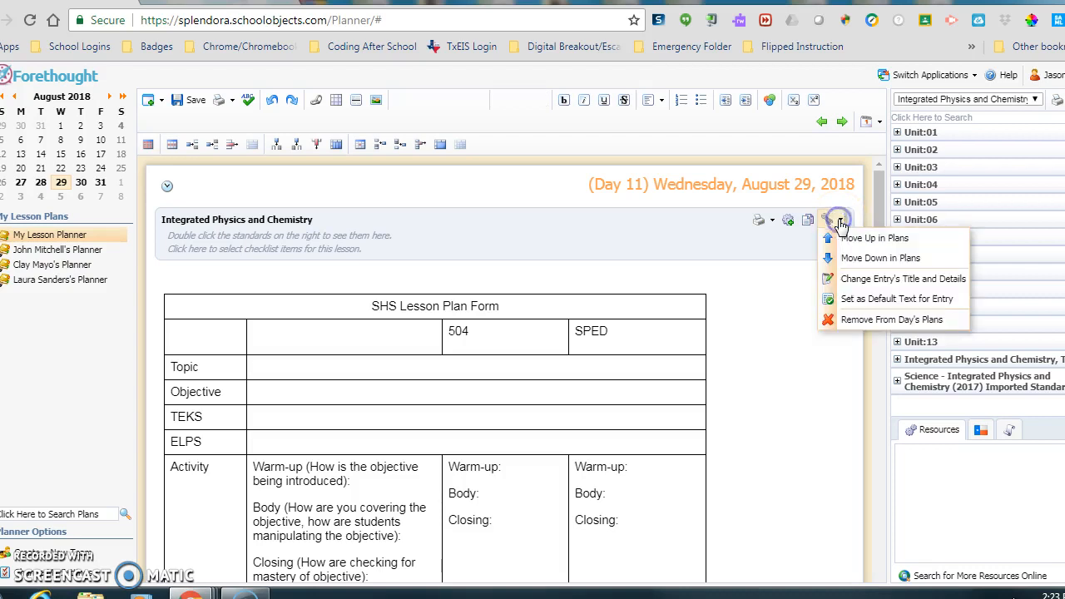
pyautogui.click(857, 305)
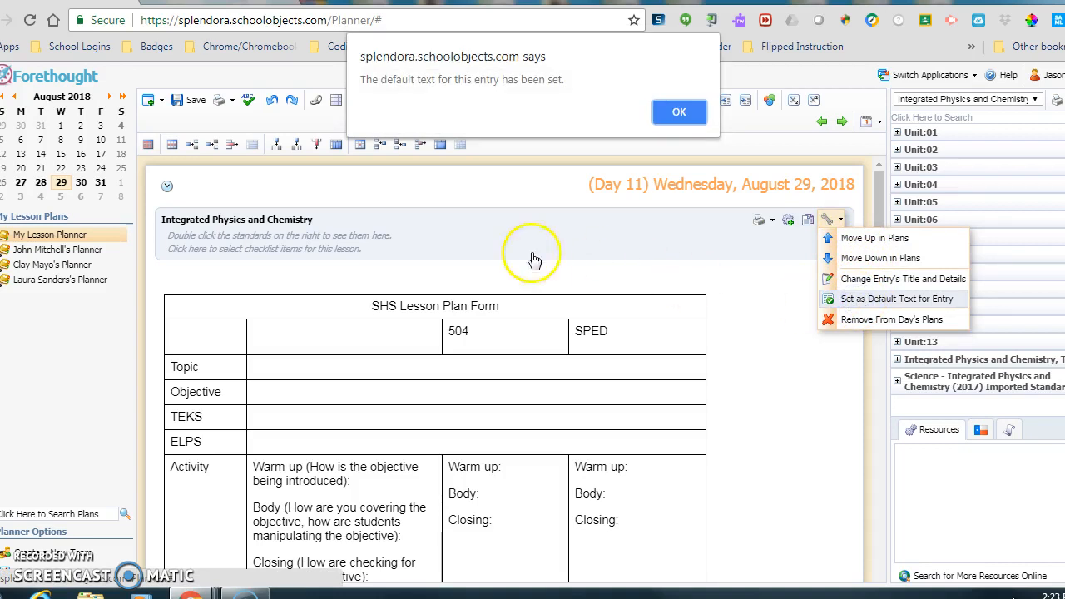
pyautogui.click(678, 115)
# Step: Set the SHS Lesson Plan Form as the default text for the August 29 Biology entry
pyautogui.moveTo(880, 215); pyautogui.dragTo(879, 416)
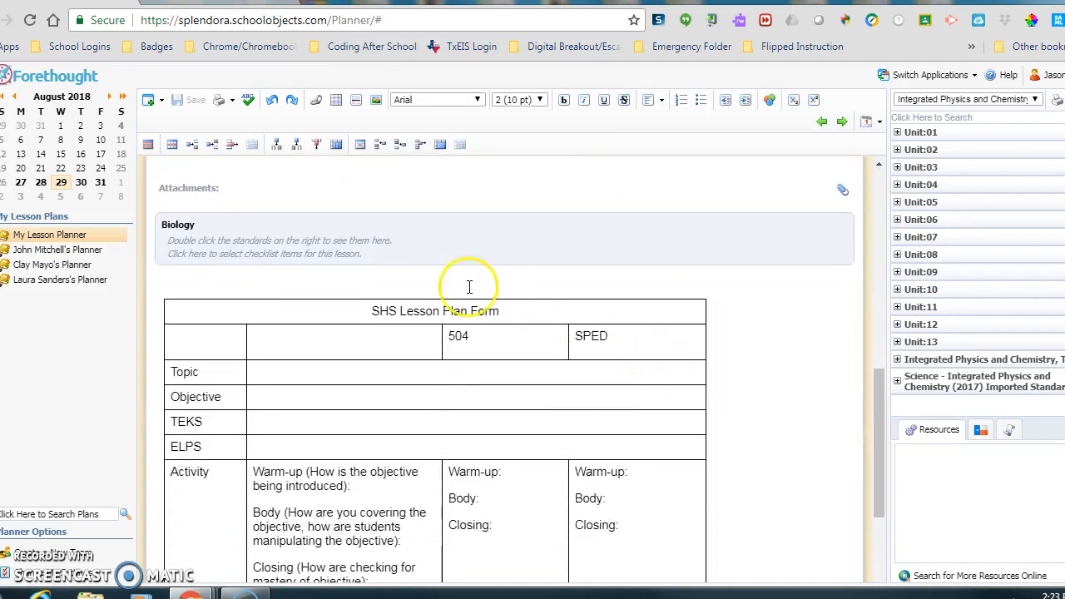
pyautogui.click(574, 239)
pyautogui.click(840, 226)
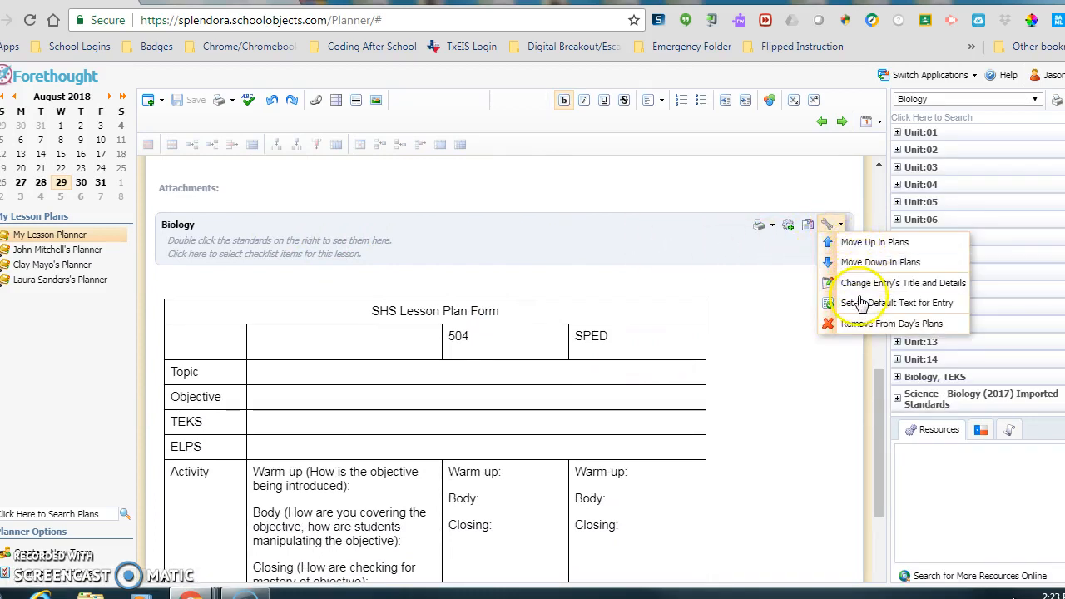
pyautogui.click(859, 304)
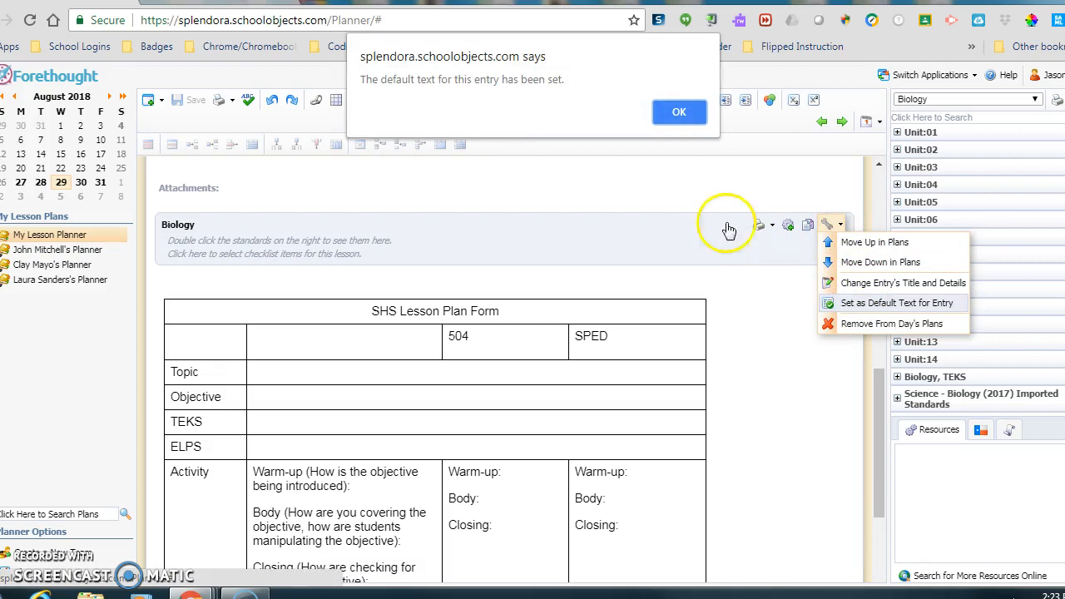
pyautogui.click(677, 114)
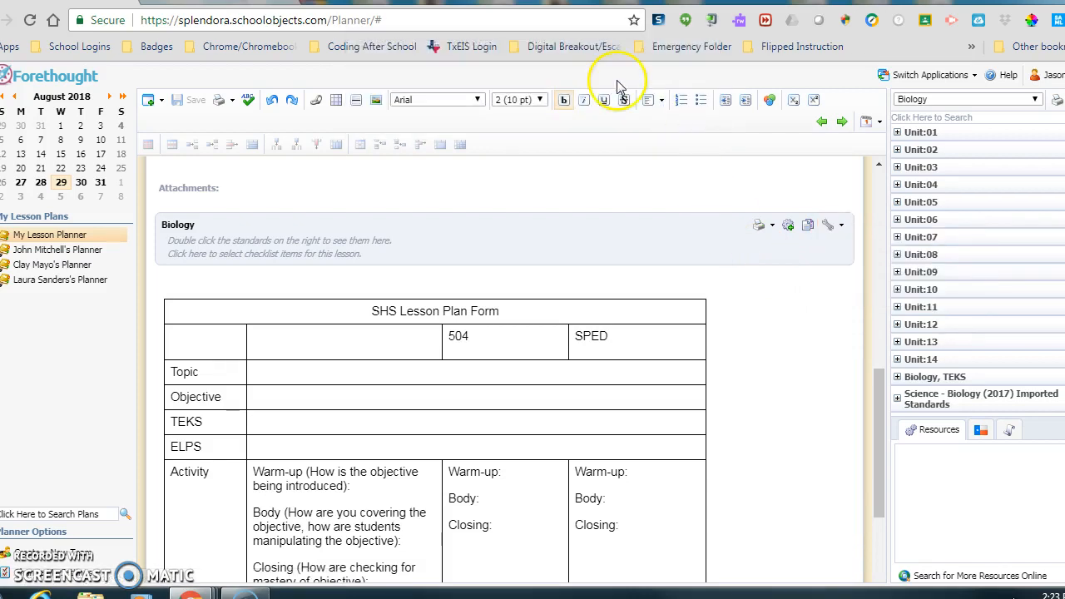
# Step: Place the cursor below the form table in the Integrated Physics and Chemistry and Biology lessons, and save the August 29 plans
pyautogui.scroll(-1, 593, 265)
pyautogui.scroll(-4, 593, 263)
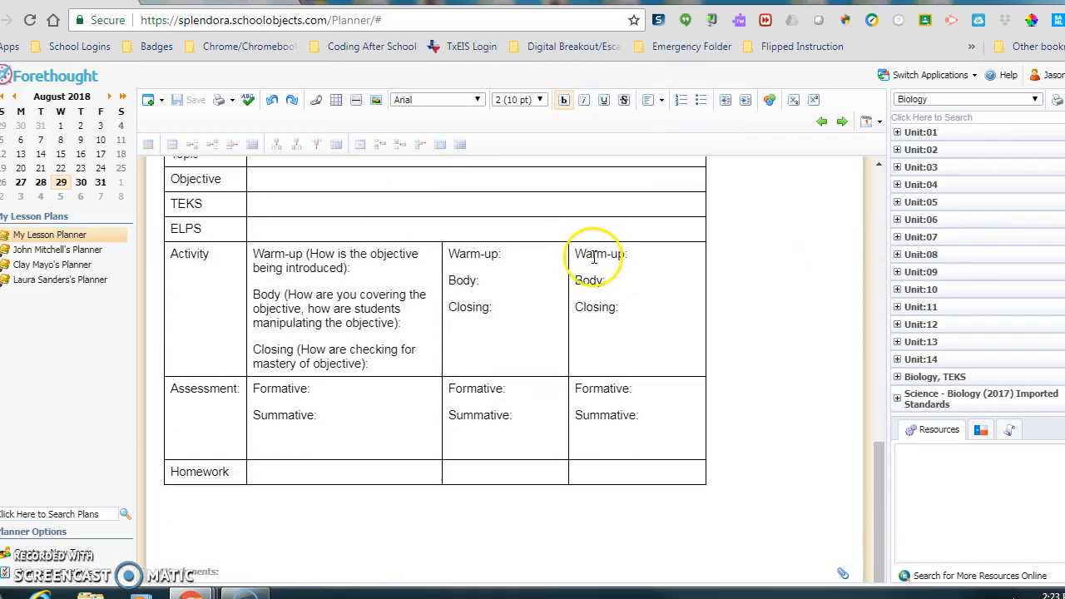
pyautogui.scroll(5, 280, 248)
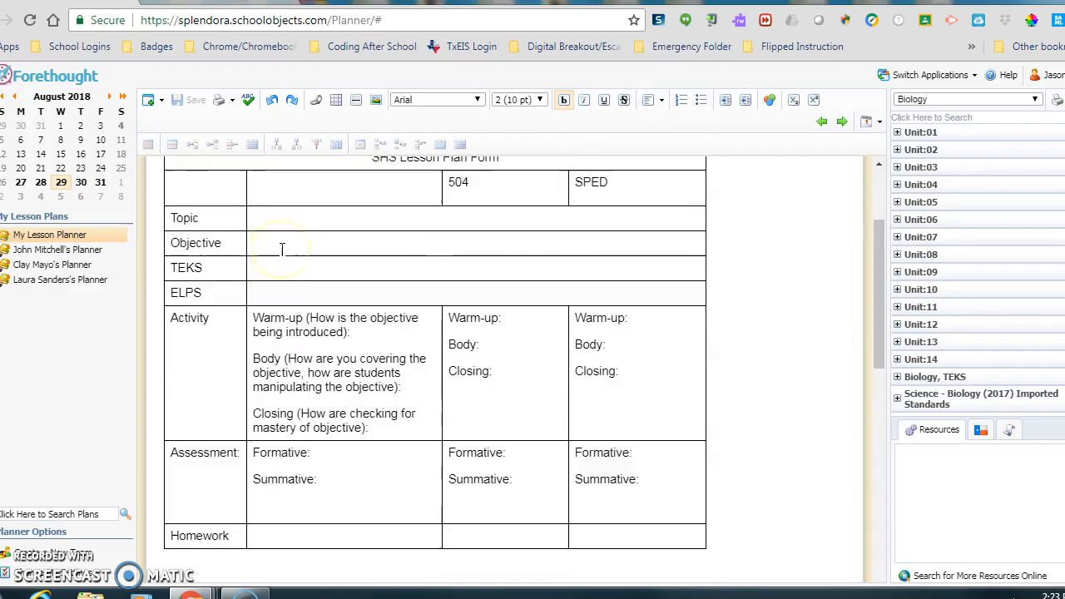
pyautogui.scroll(-11, 470, 404)
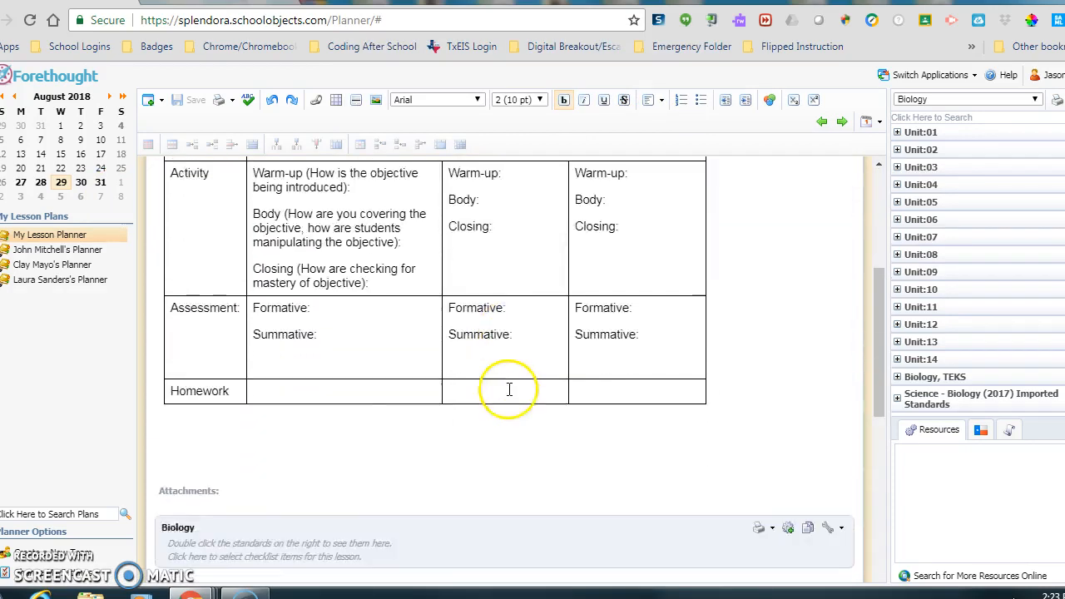
pyautogui.click(192, 234)
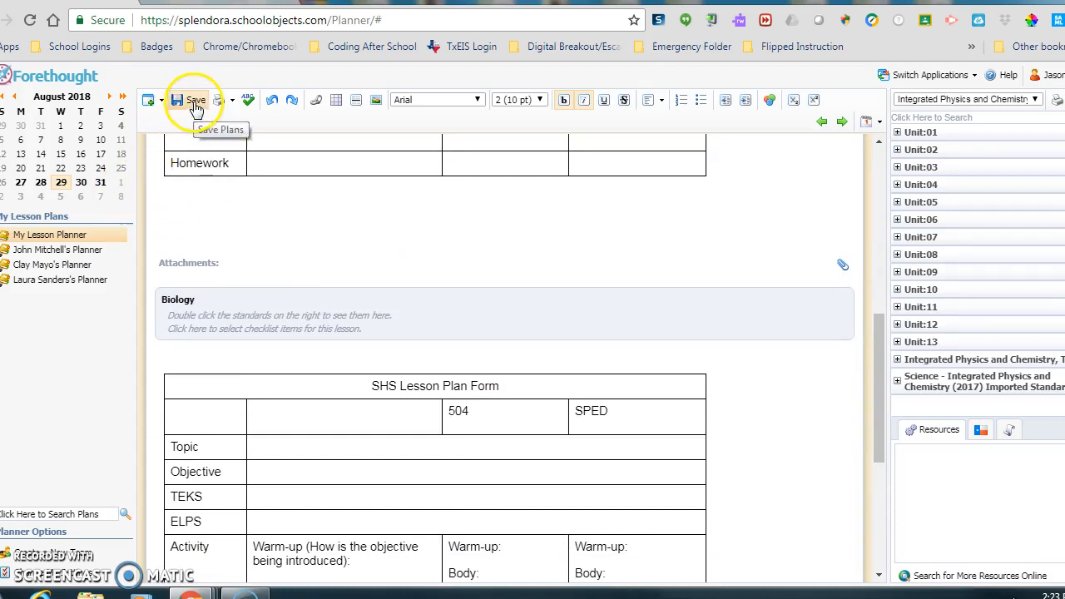
pyautogui.click(190, 104)
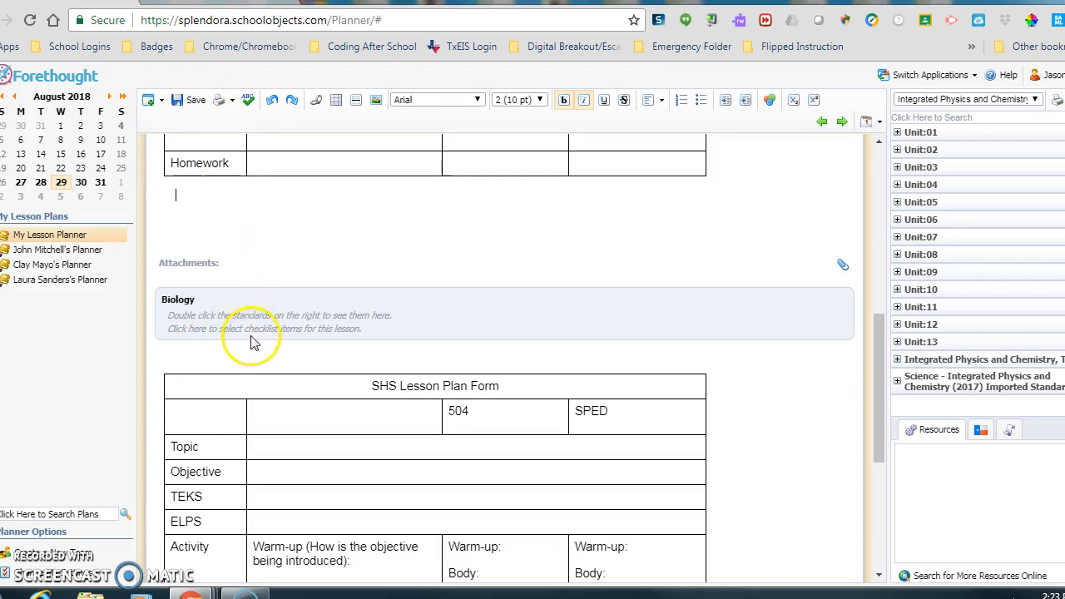
pyautogui.scroll(-5, 253, 342)
pyautogui.click(193, 489)
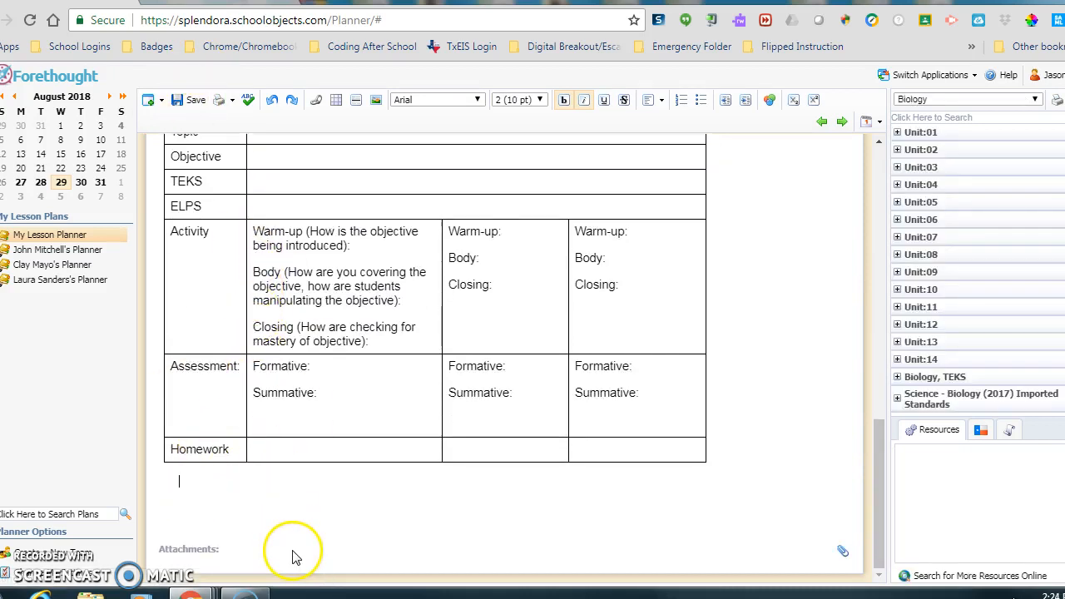
pyautogui.click(181, 104)
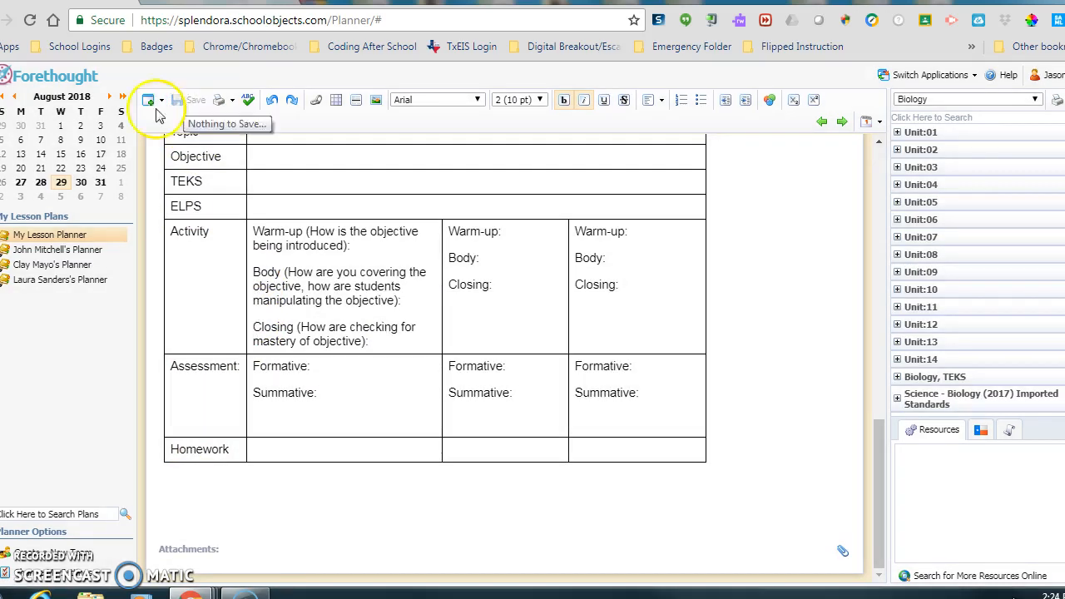
# Step: Open the September 7 and September 11 plans and check whether their lessons contain the default SHS Lesson Plan Form
pyautogui.click(100, 200)
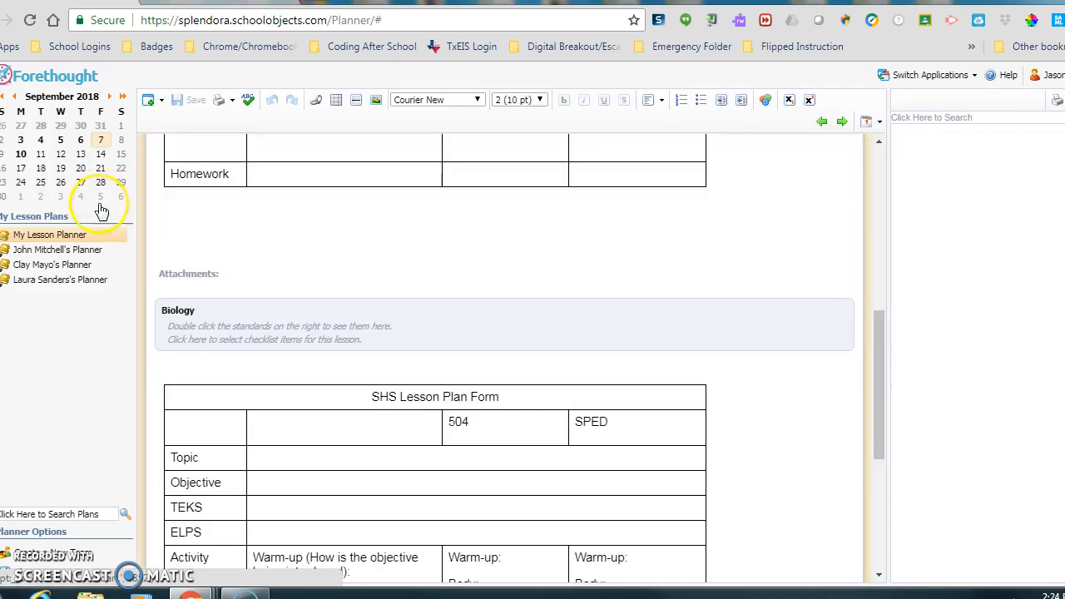
pyautogui.scroll(6, 320, 247)
pyautogui.click(303, 267)
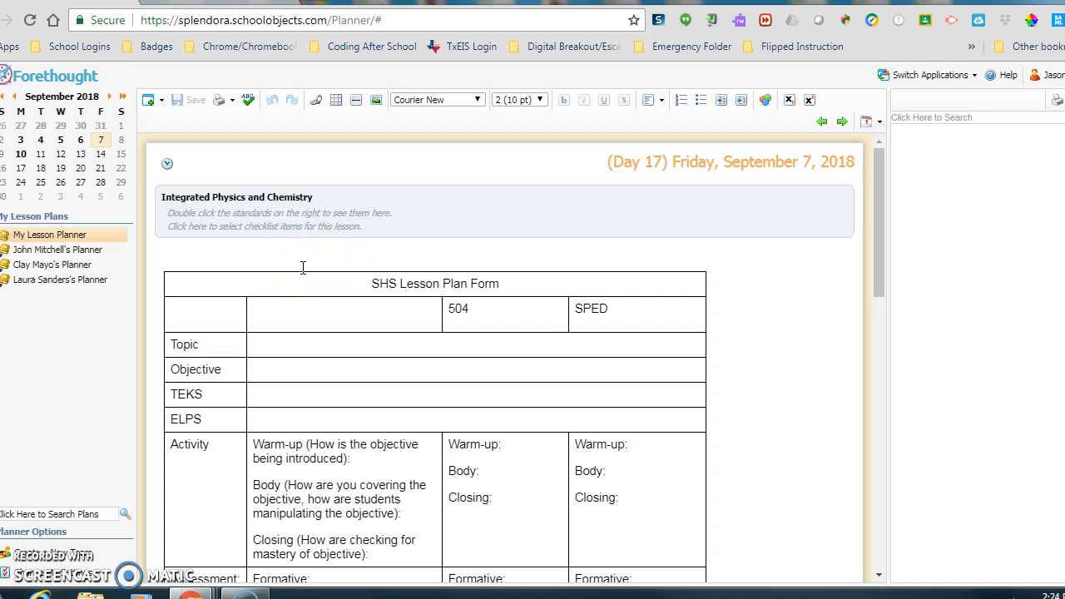
pyautogui.click(40, 156)
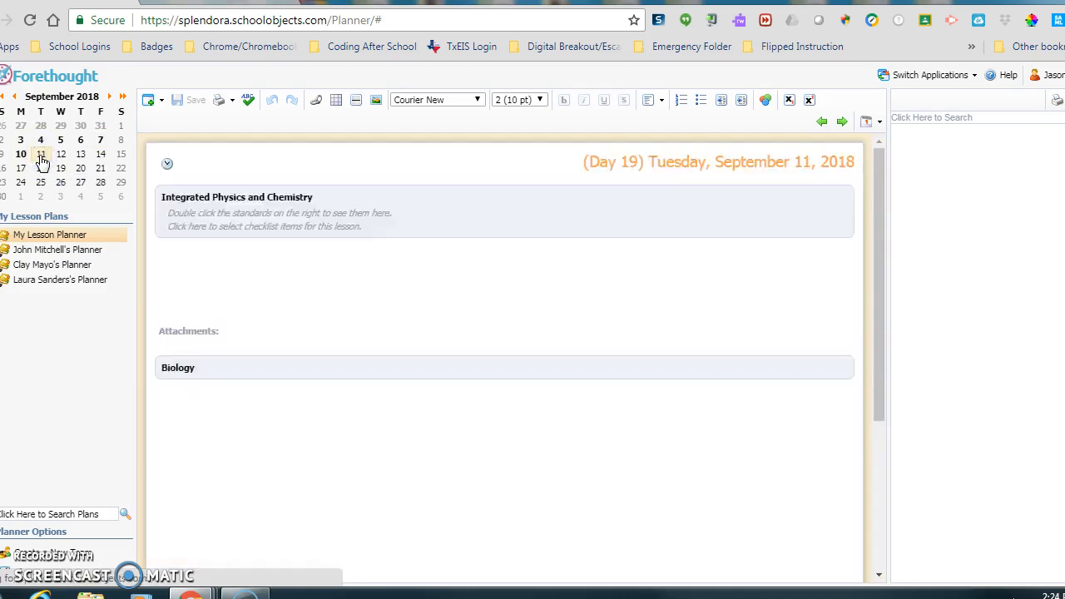
pyautogui.click(279, 273)
pyautogui.scroll(6, 279, 272)
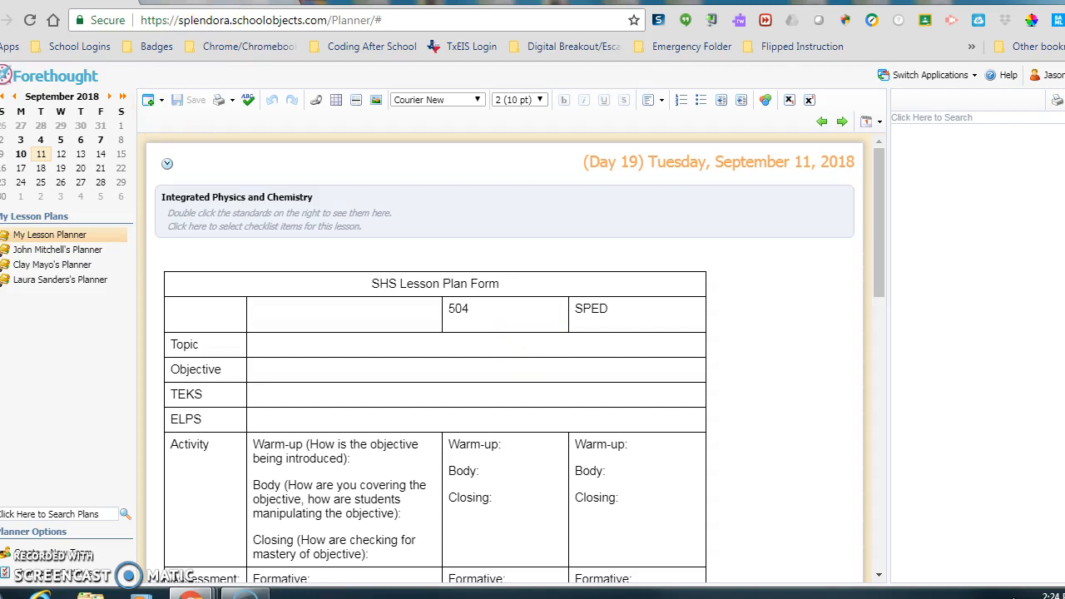
# Step: Switch to the SHS Lesson Plan Form document in Google Docs and return to the Forethought planner
pyautogui.click(74, 3)
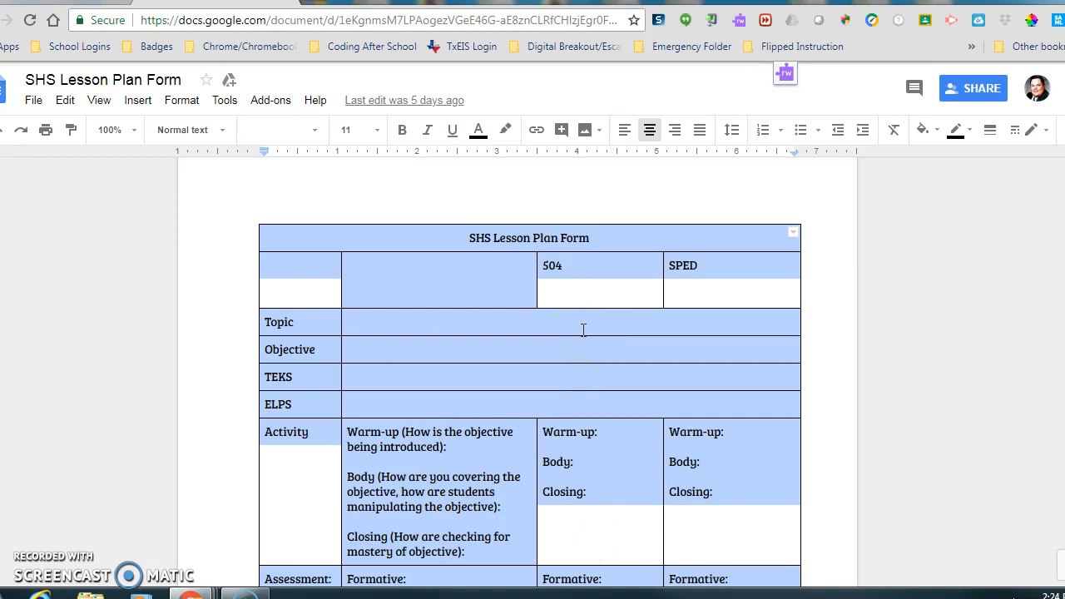
pyautogui.click(193, 3)
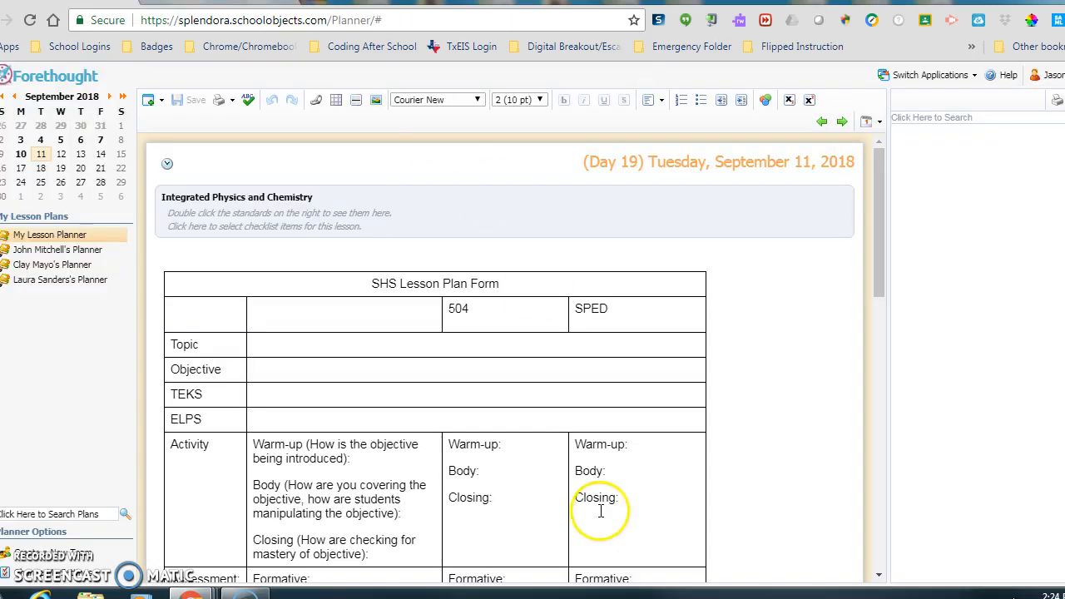